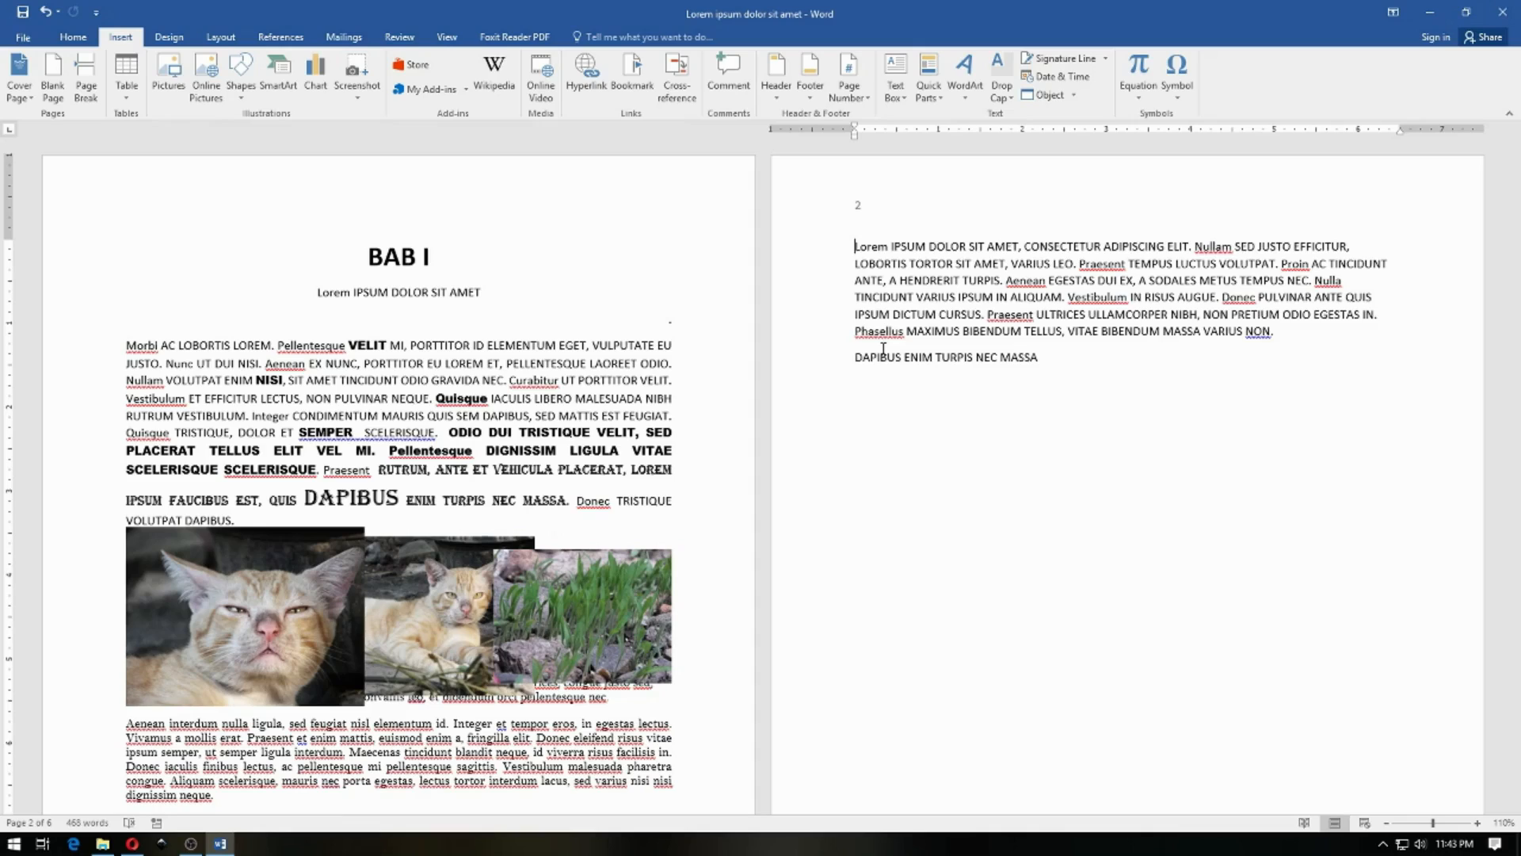
# Insert a Retrospect Sidebar text box on page 2 and select its title and body placeholders in turn
pyautogui.click(896, 66)
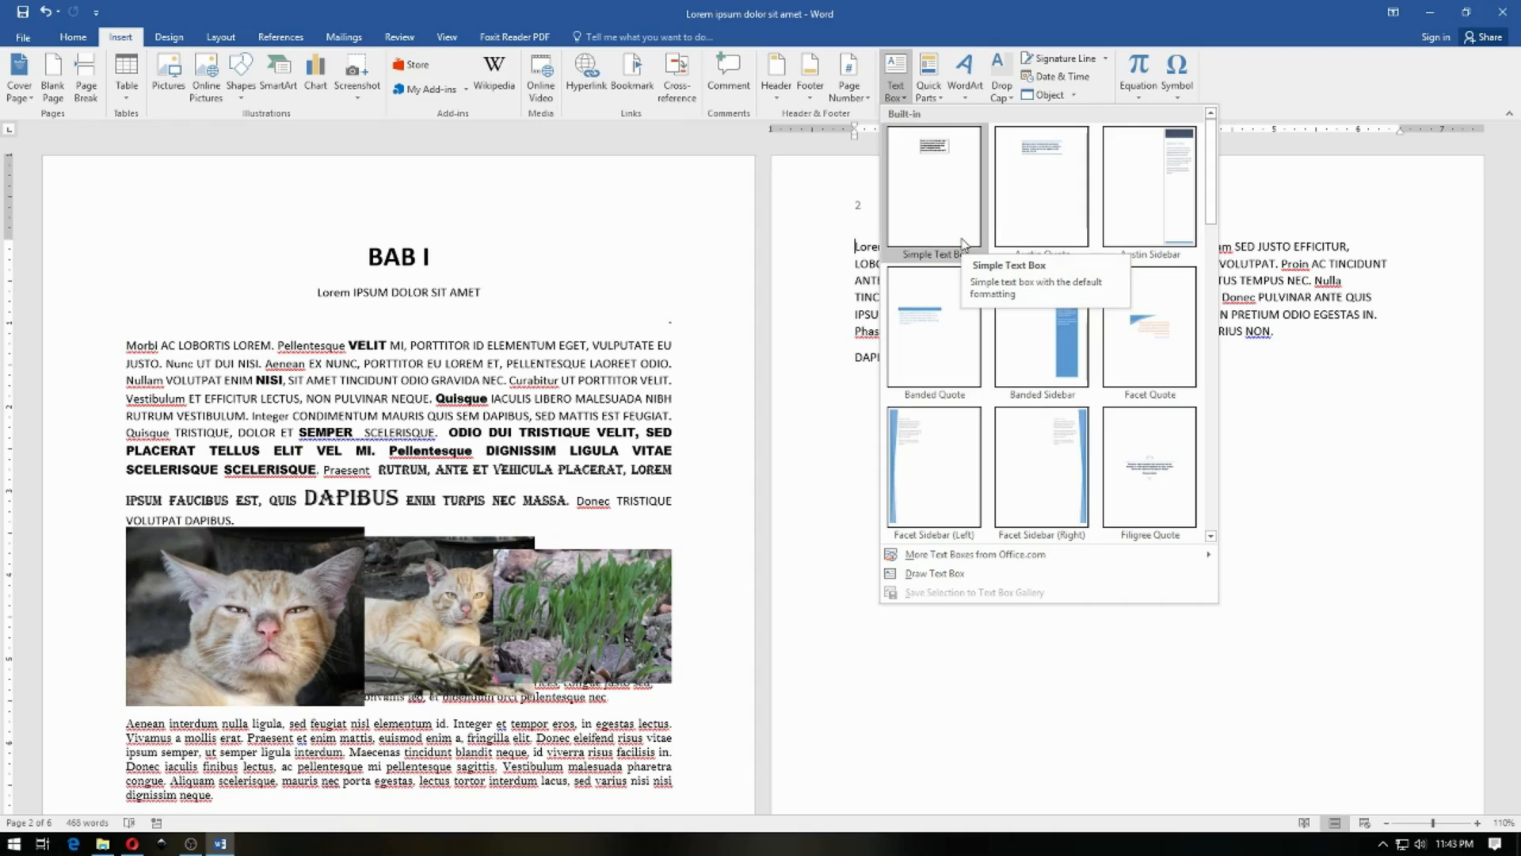
pyautogui.scroll(-5, 1121, 245)
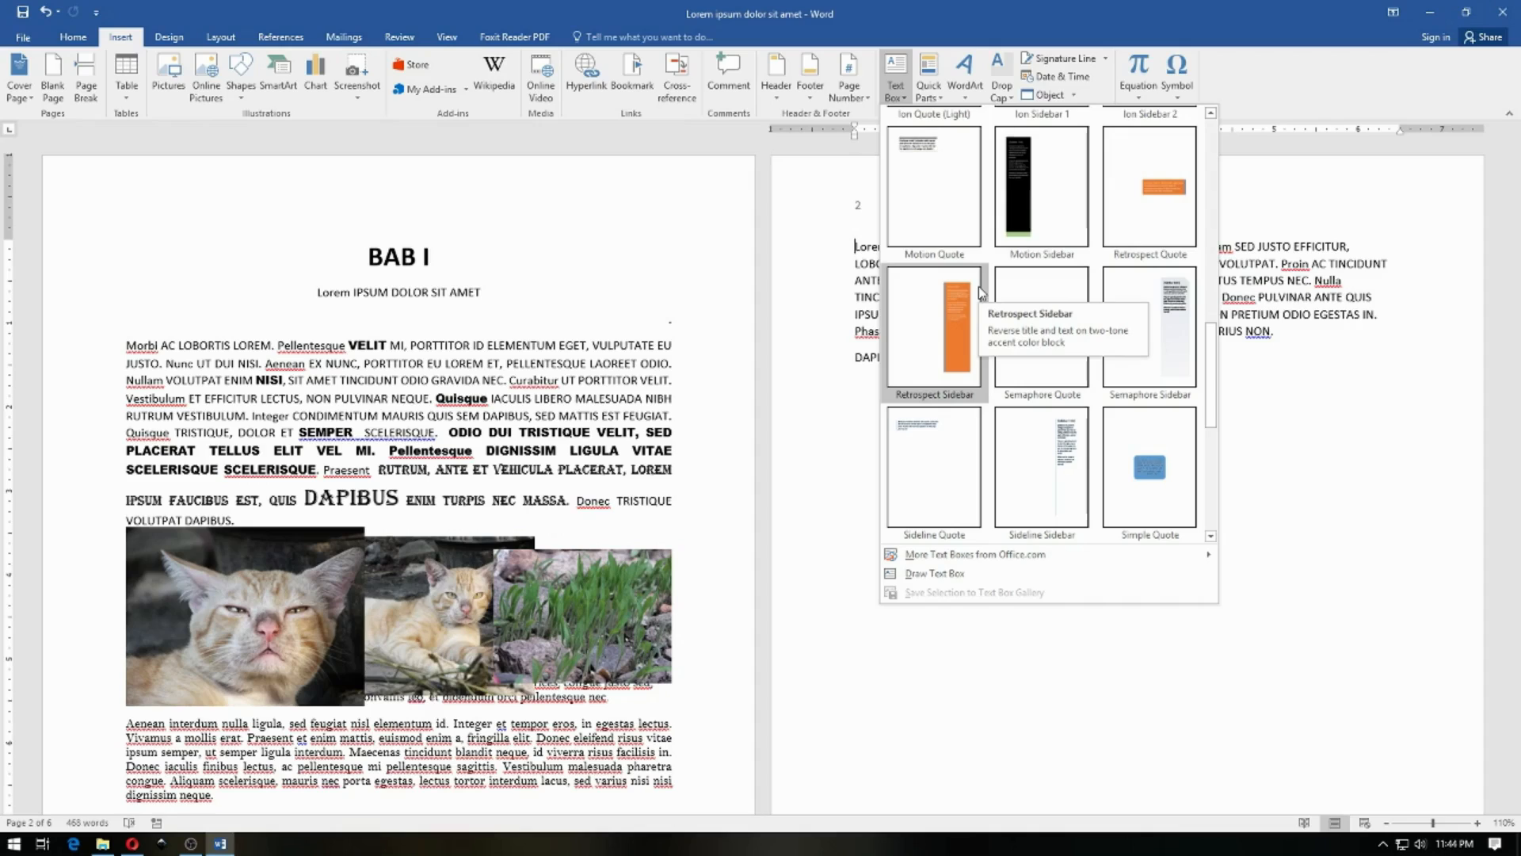
pyautogui.click(950, 325)
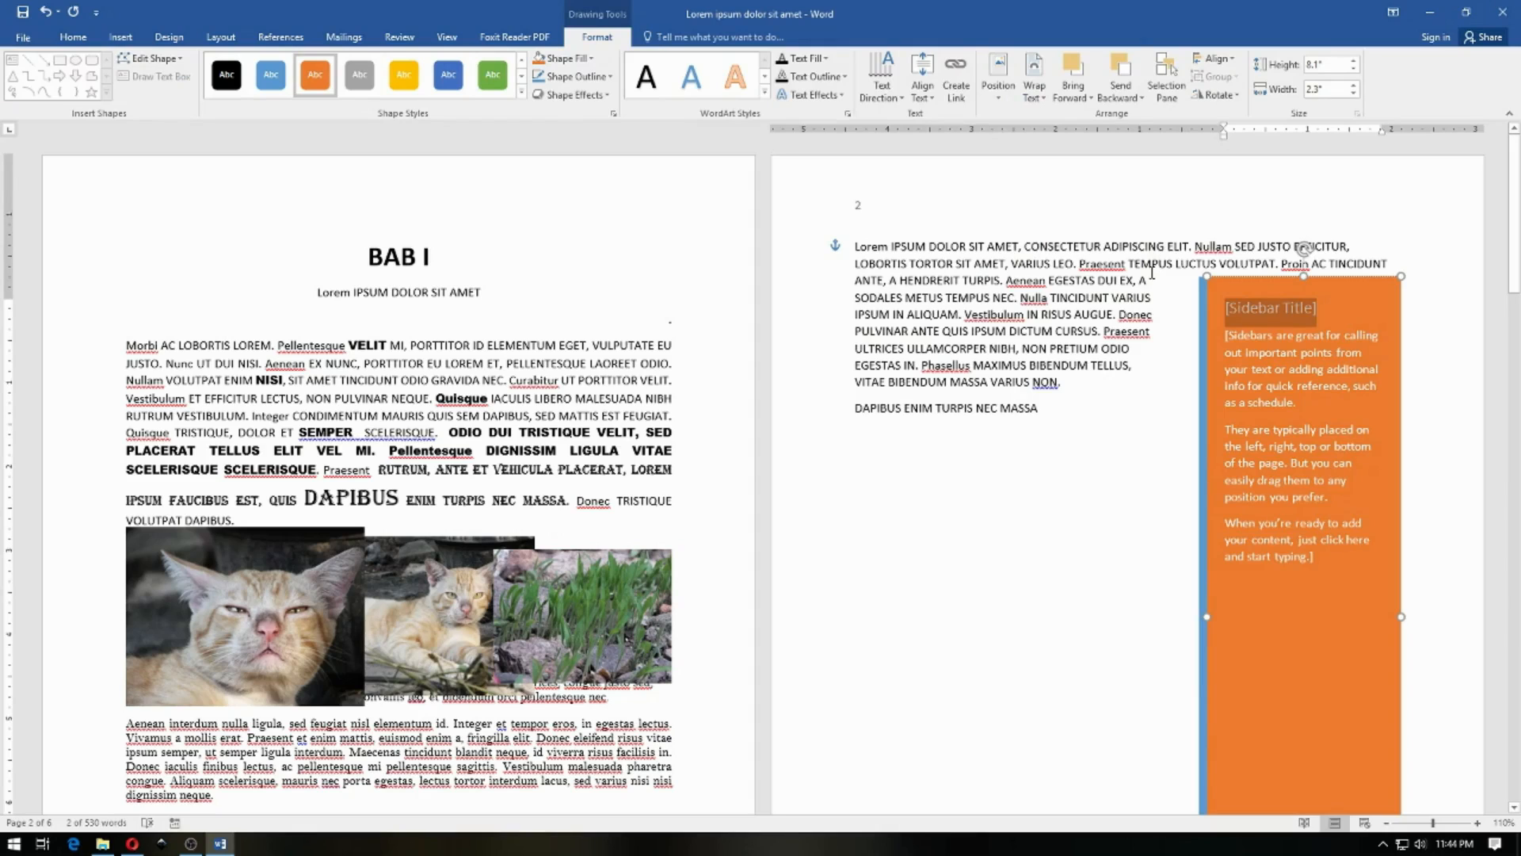
pyautogui.click(1292, 400)
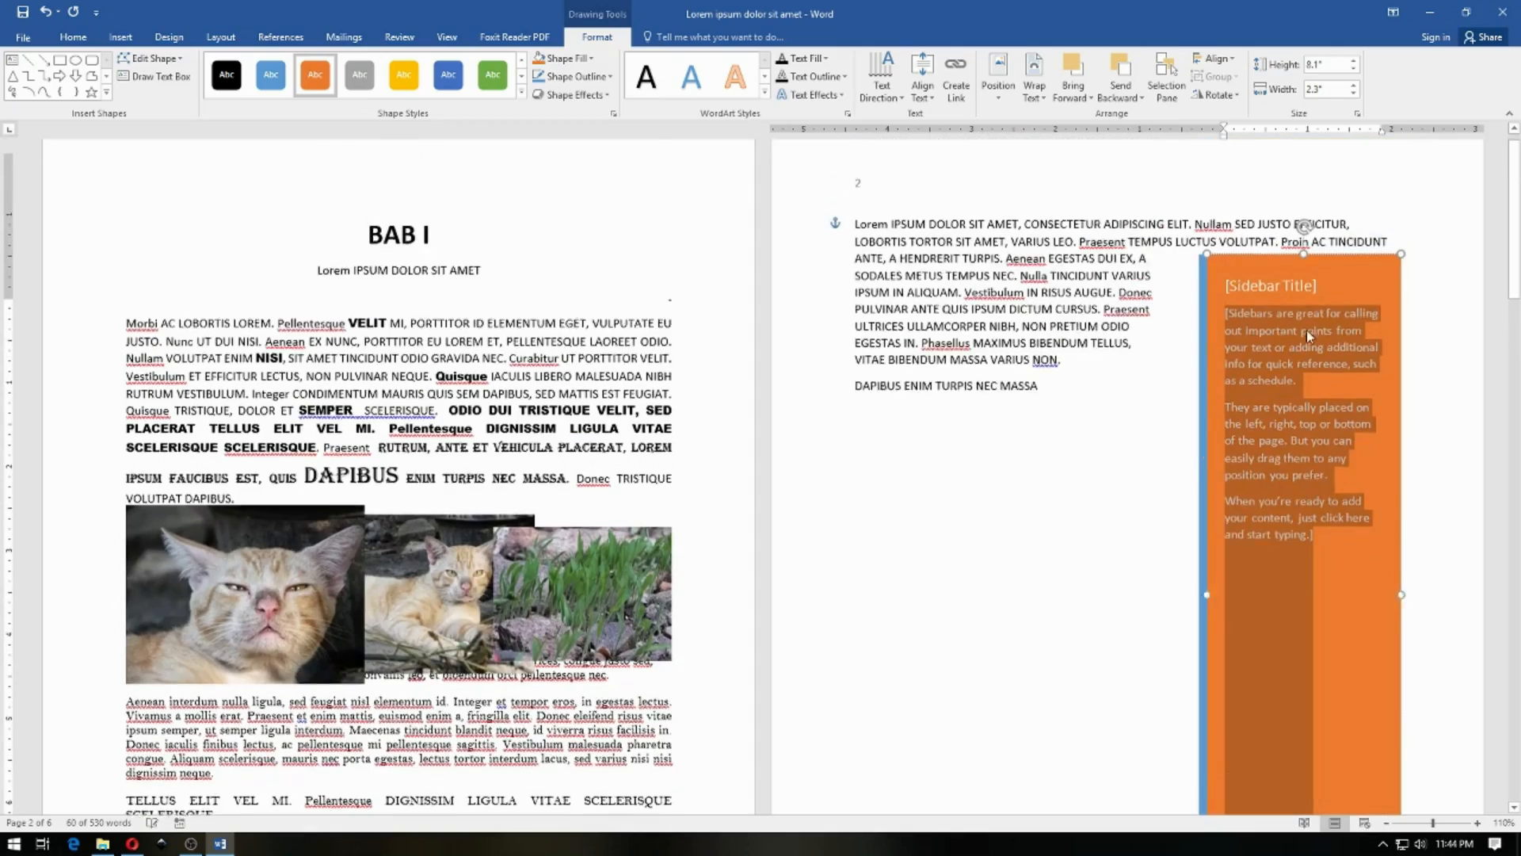
pyautogui.click(1290, 316)
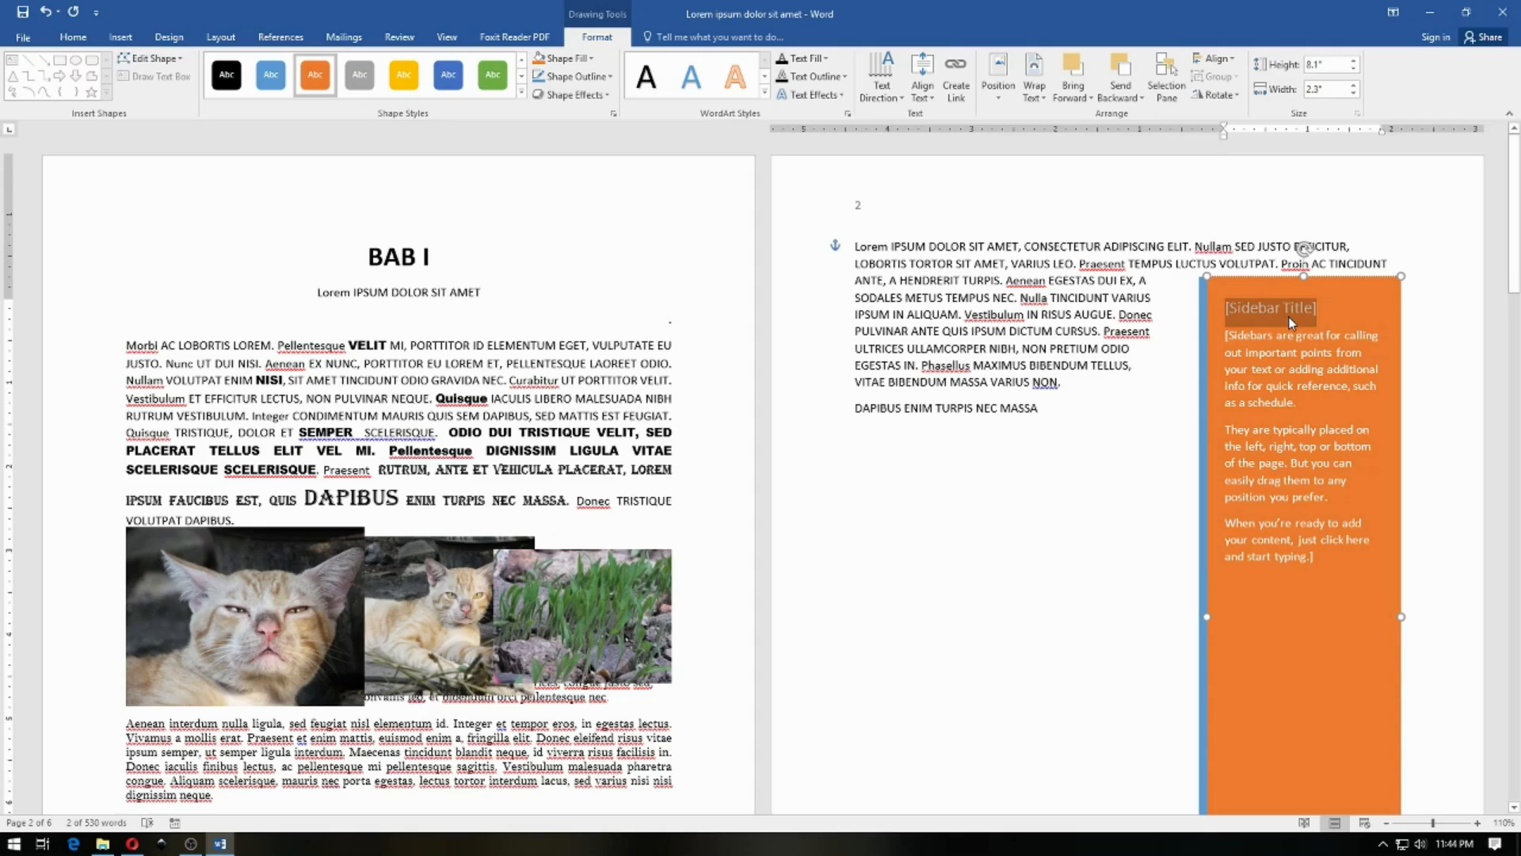
pyautogui.click(1263, 368)
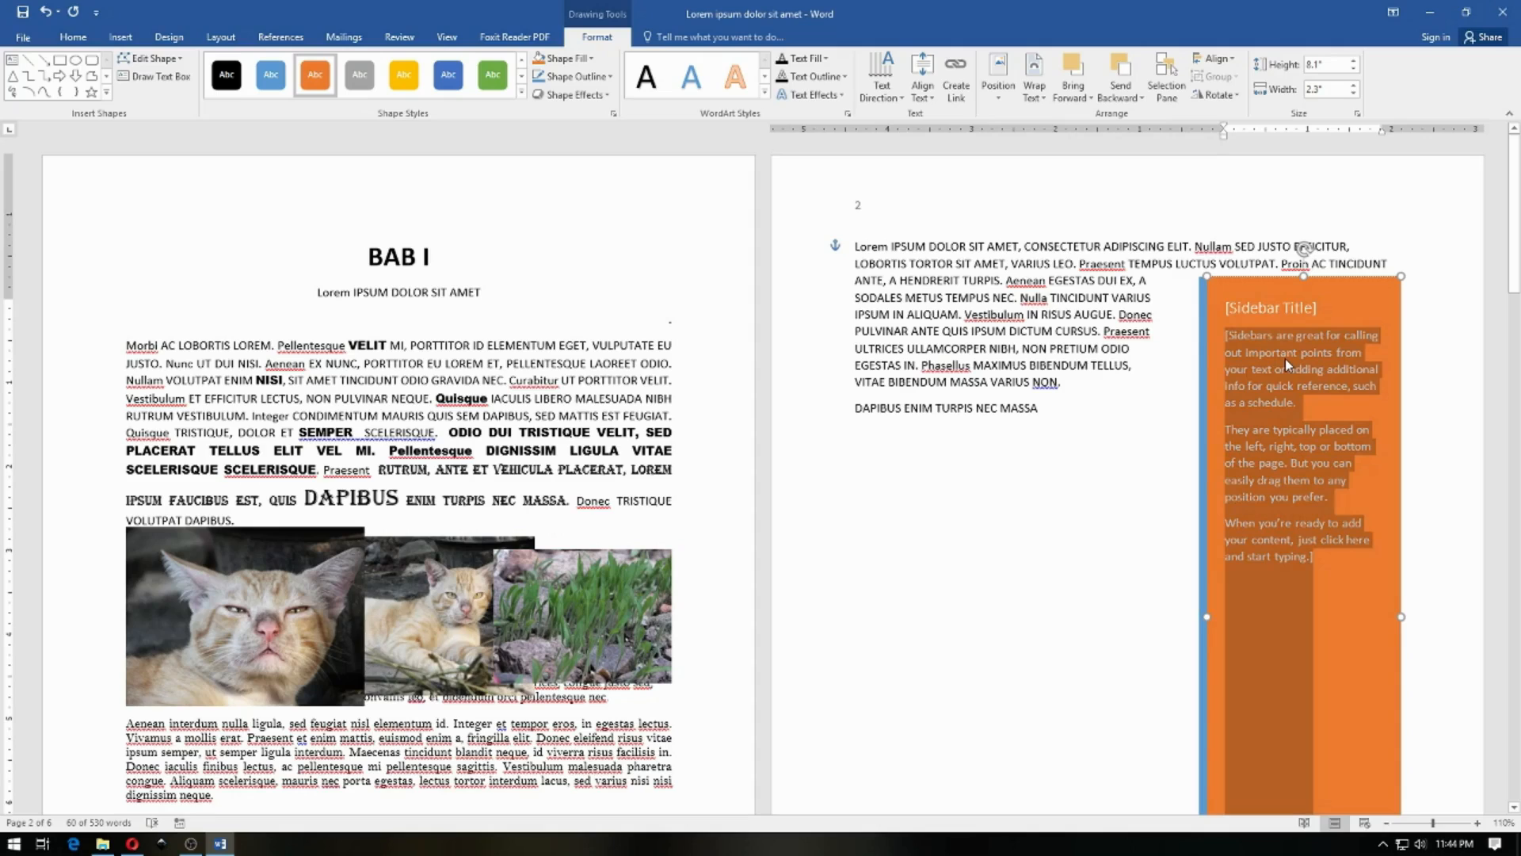
# Insert a Banded Quote text box in the first body paragraph under BAB I and move it up to the paragraph's start
pyautogui.click(313, 401)
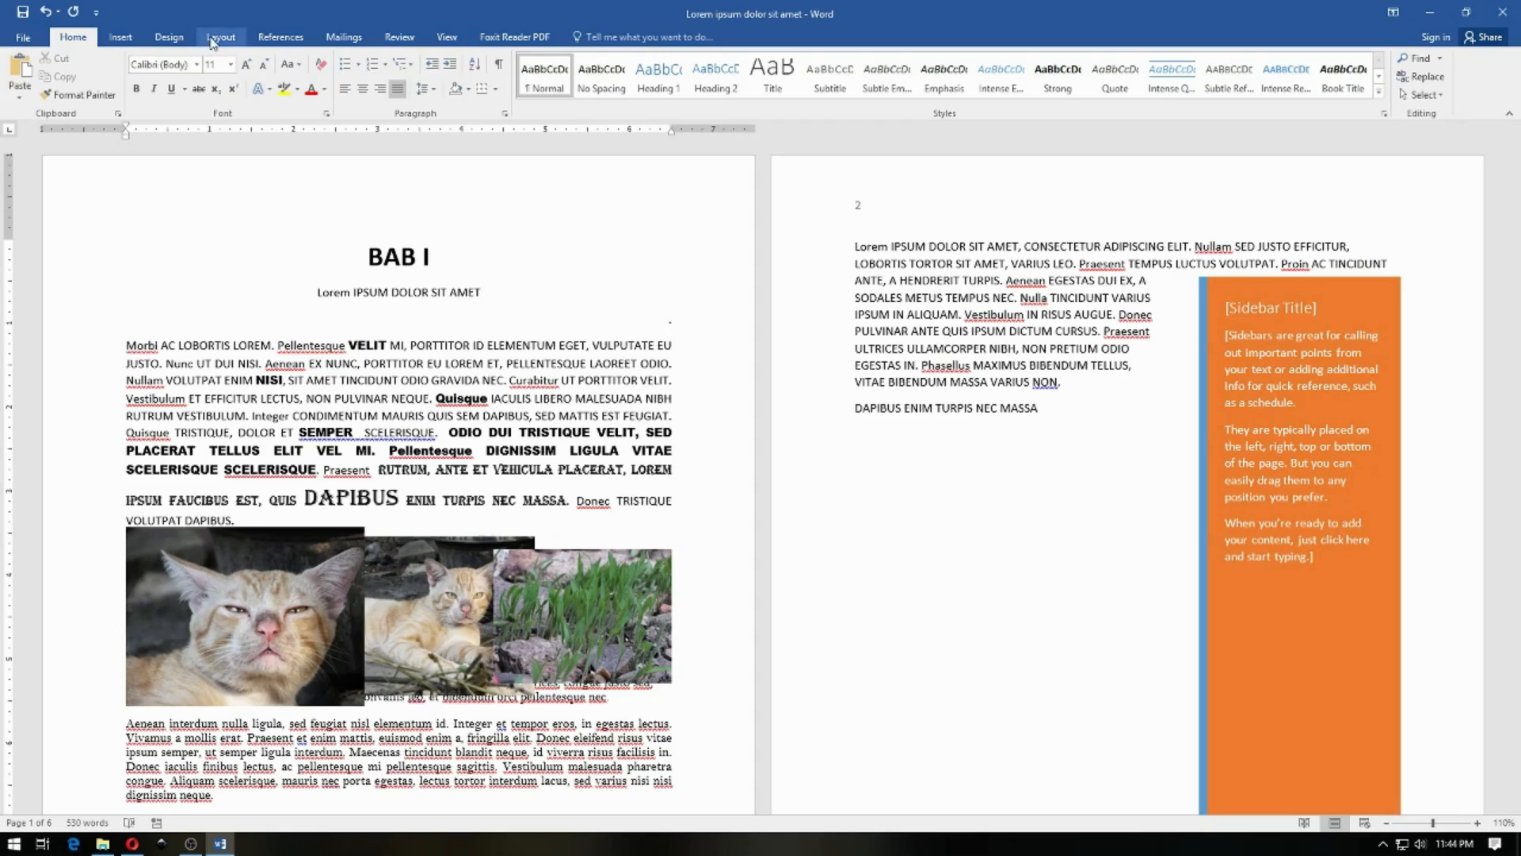
pyautogui.click(121, 37)
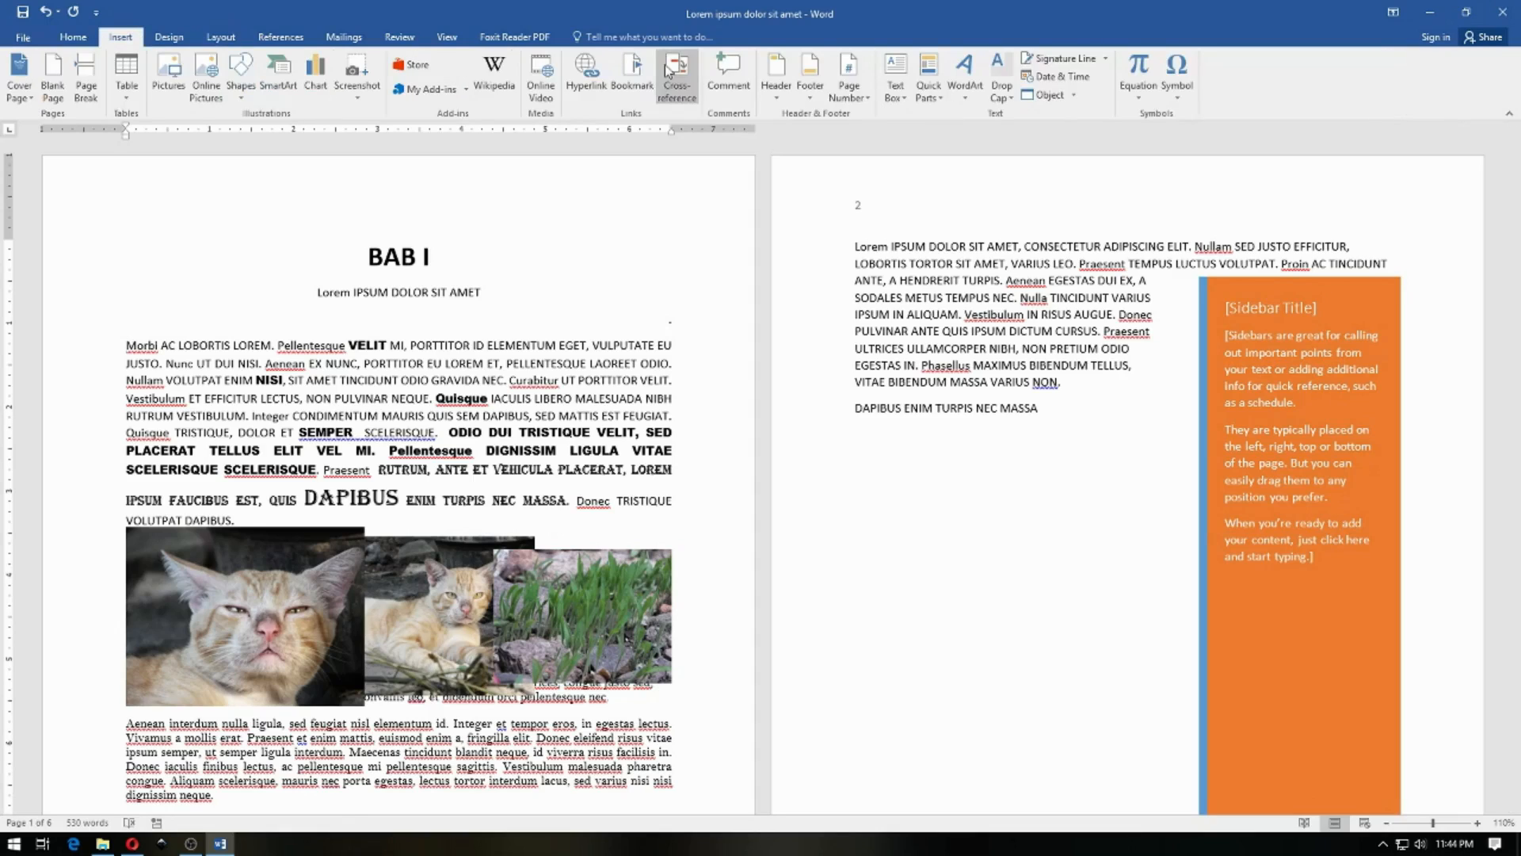
pyautogui.click(898, 76)
pyautogui.scroll(-6, 1007, 317)
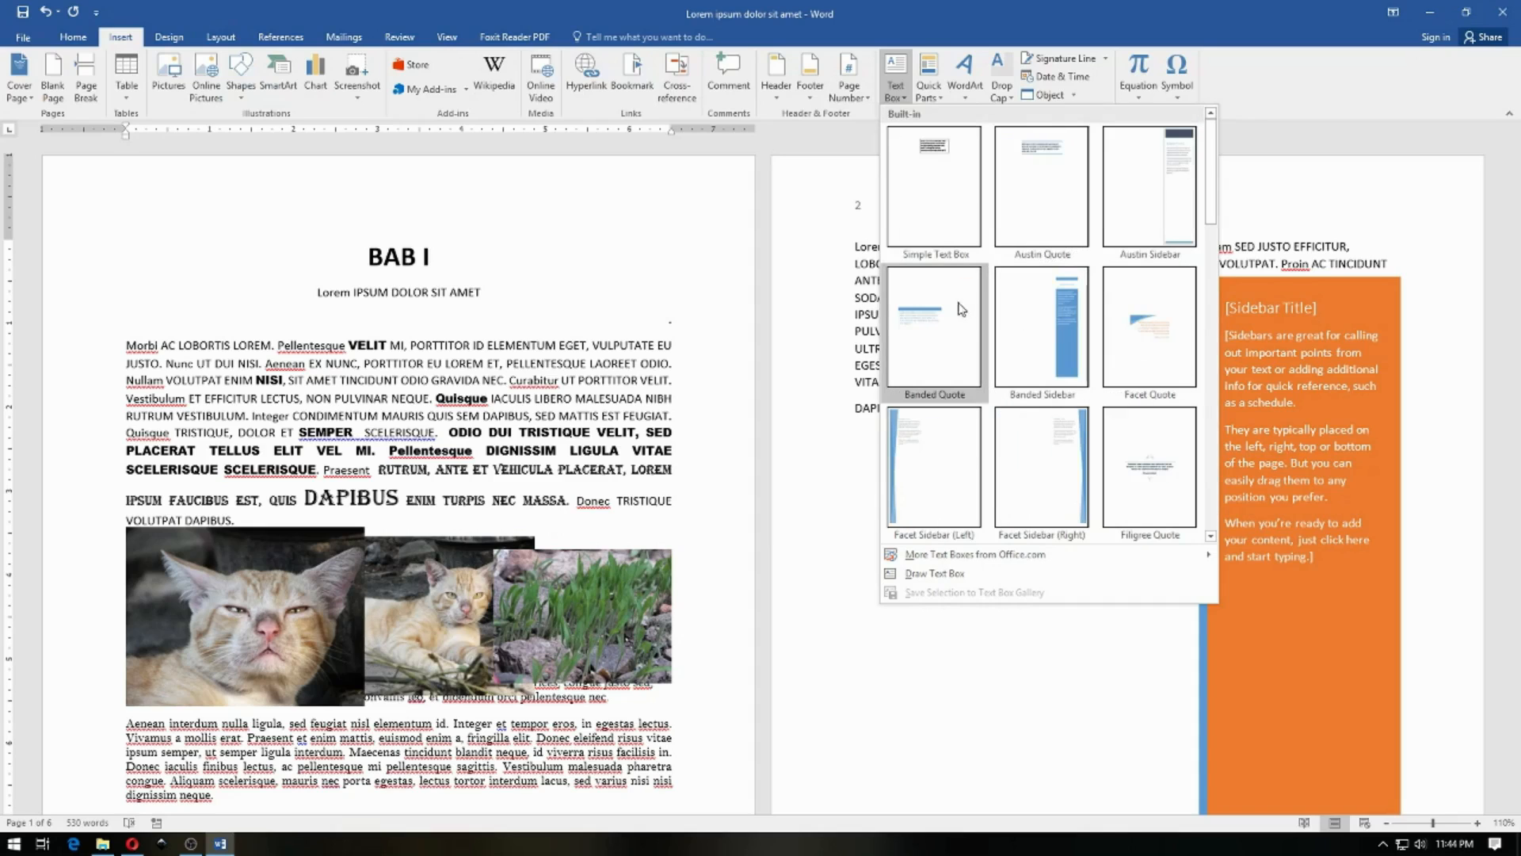
pyautogui.click(961, 308)
pyautogui.moveTo(326, 453); pyautogui.dragTo(312, 401)
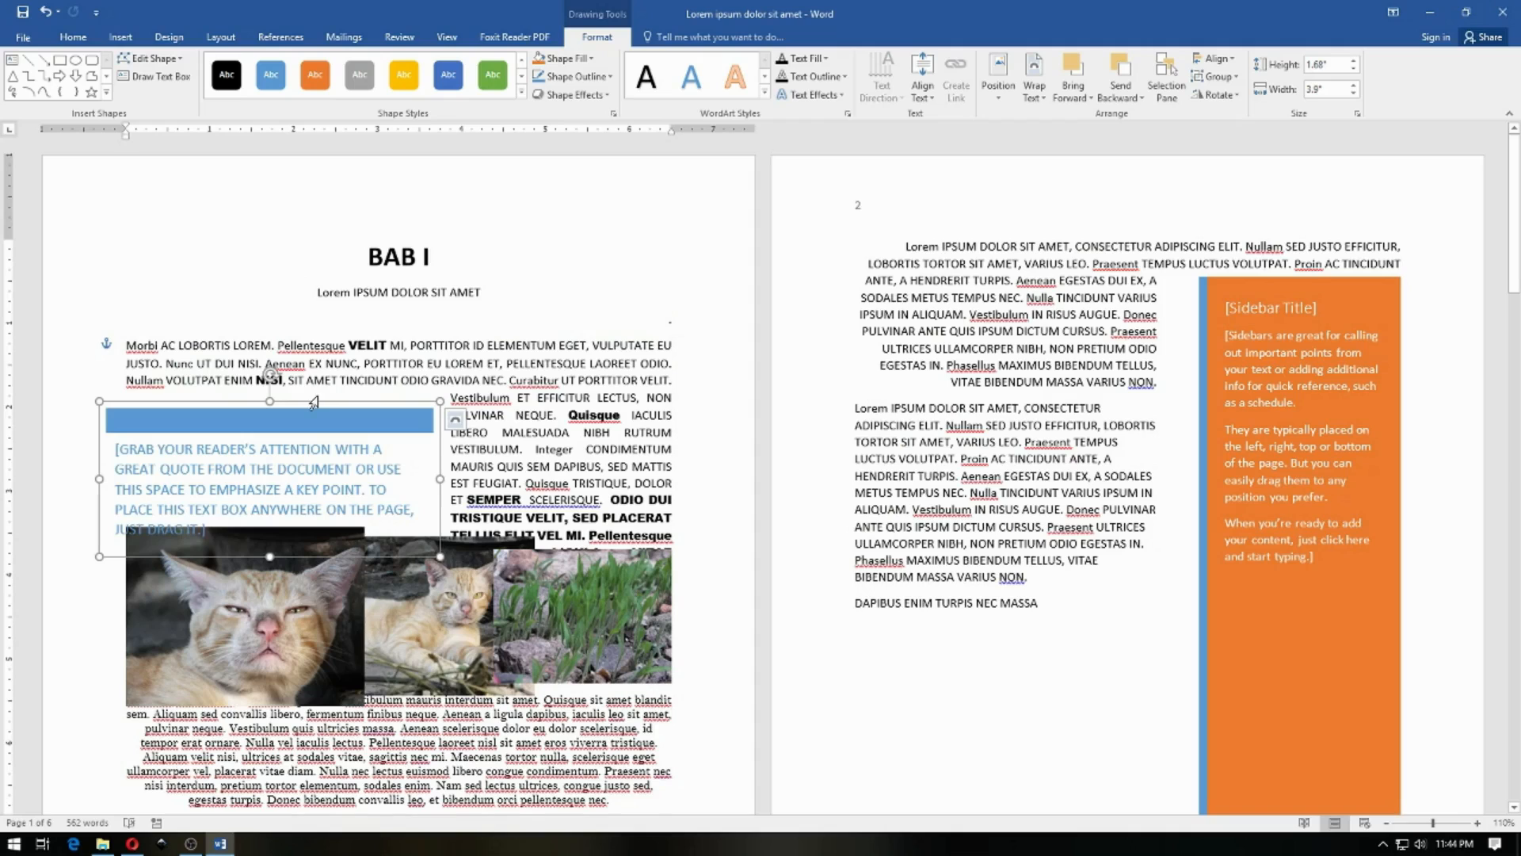
pyautogui.moveTo(319, 402); pyautogui.dragTo(322, 342)
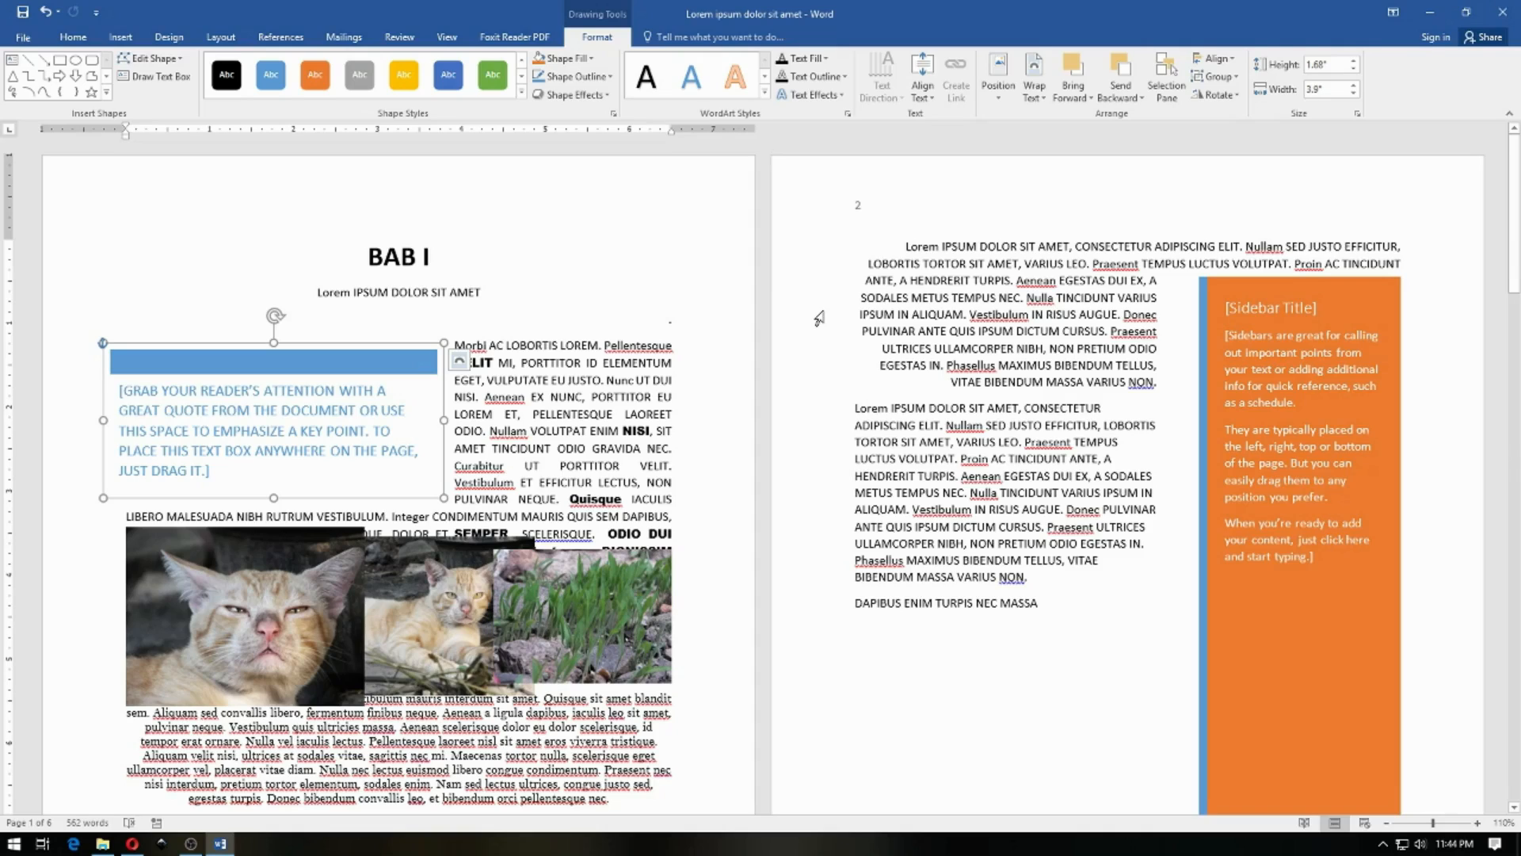
# Draw a text box about 1.89" high and 3.66" wide below the last line of text on page 2
pyautogui.click(104, 38)
pyautogui.click(897, 90)
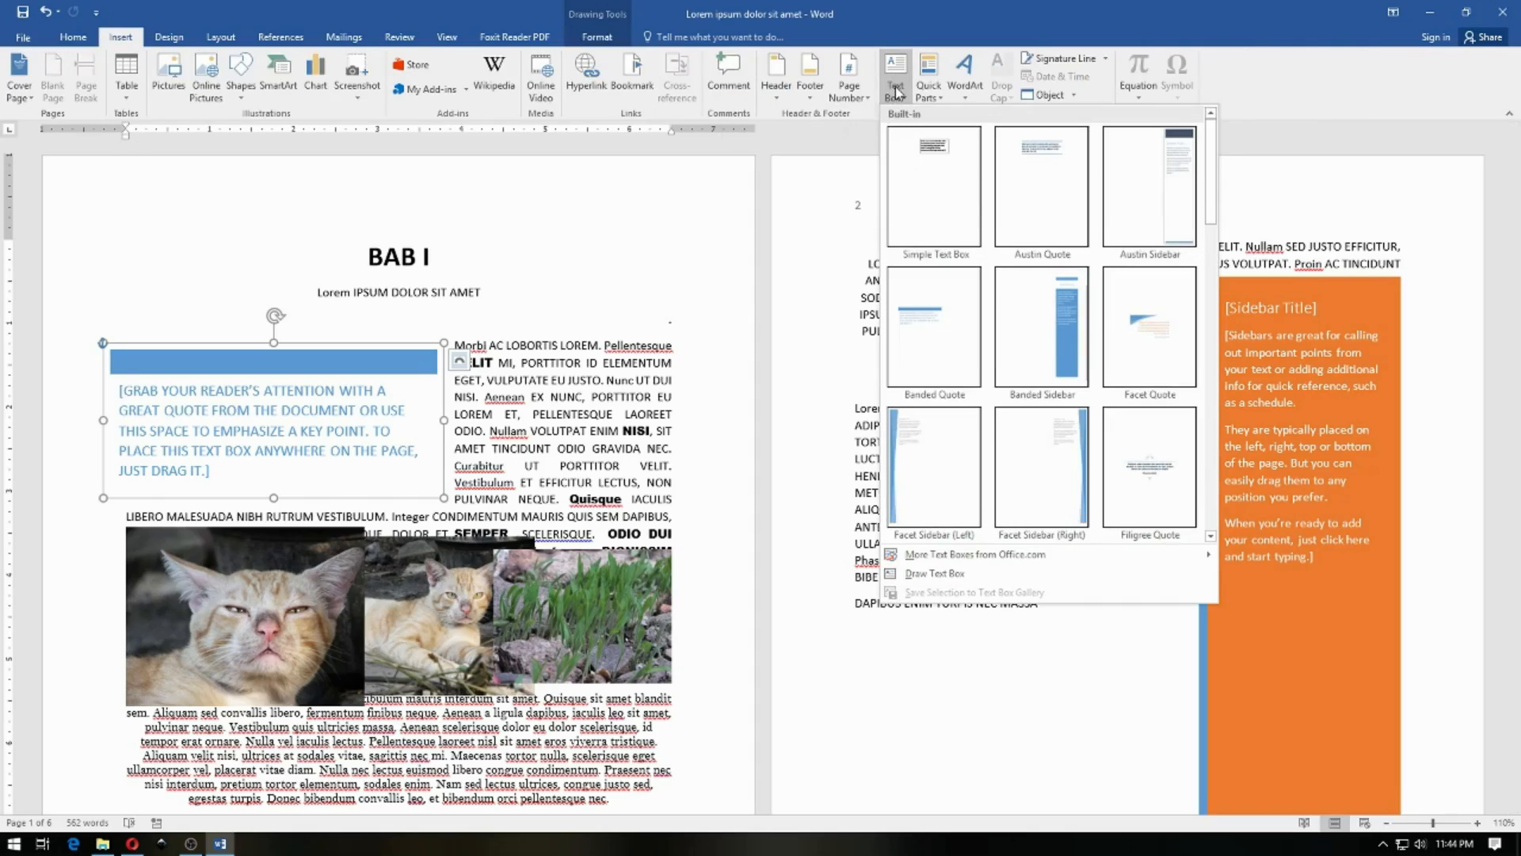
pyautogui.click(988, 576)
pyautogui.scroll(-5, 943, 448)
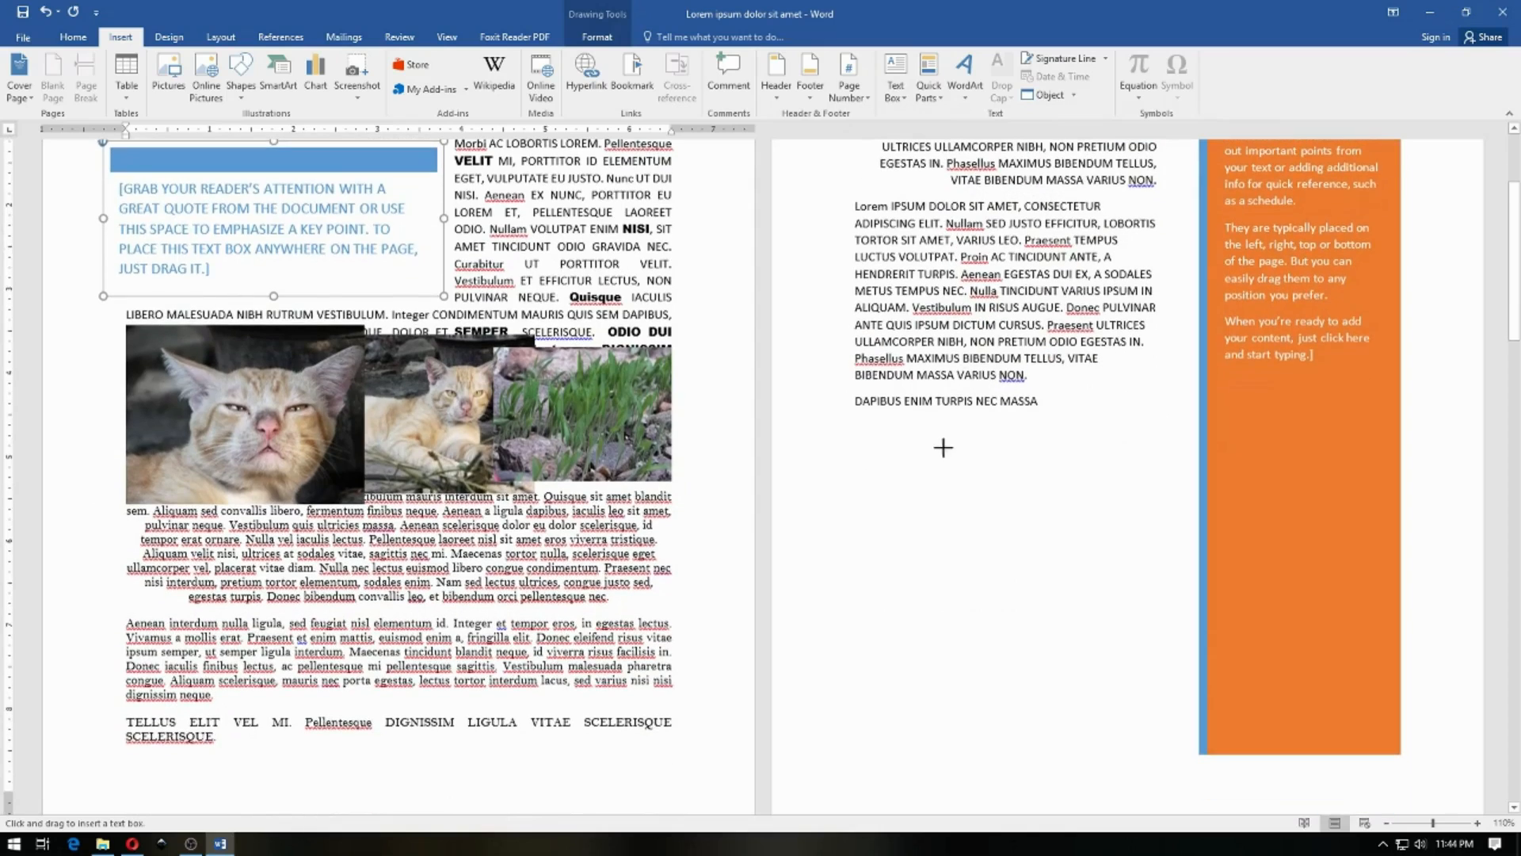
pyautogui.moveTo(864, 425); pyautogui.dragTo(1169, 584)
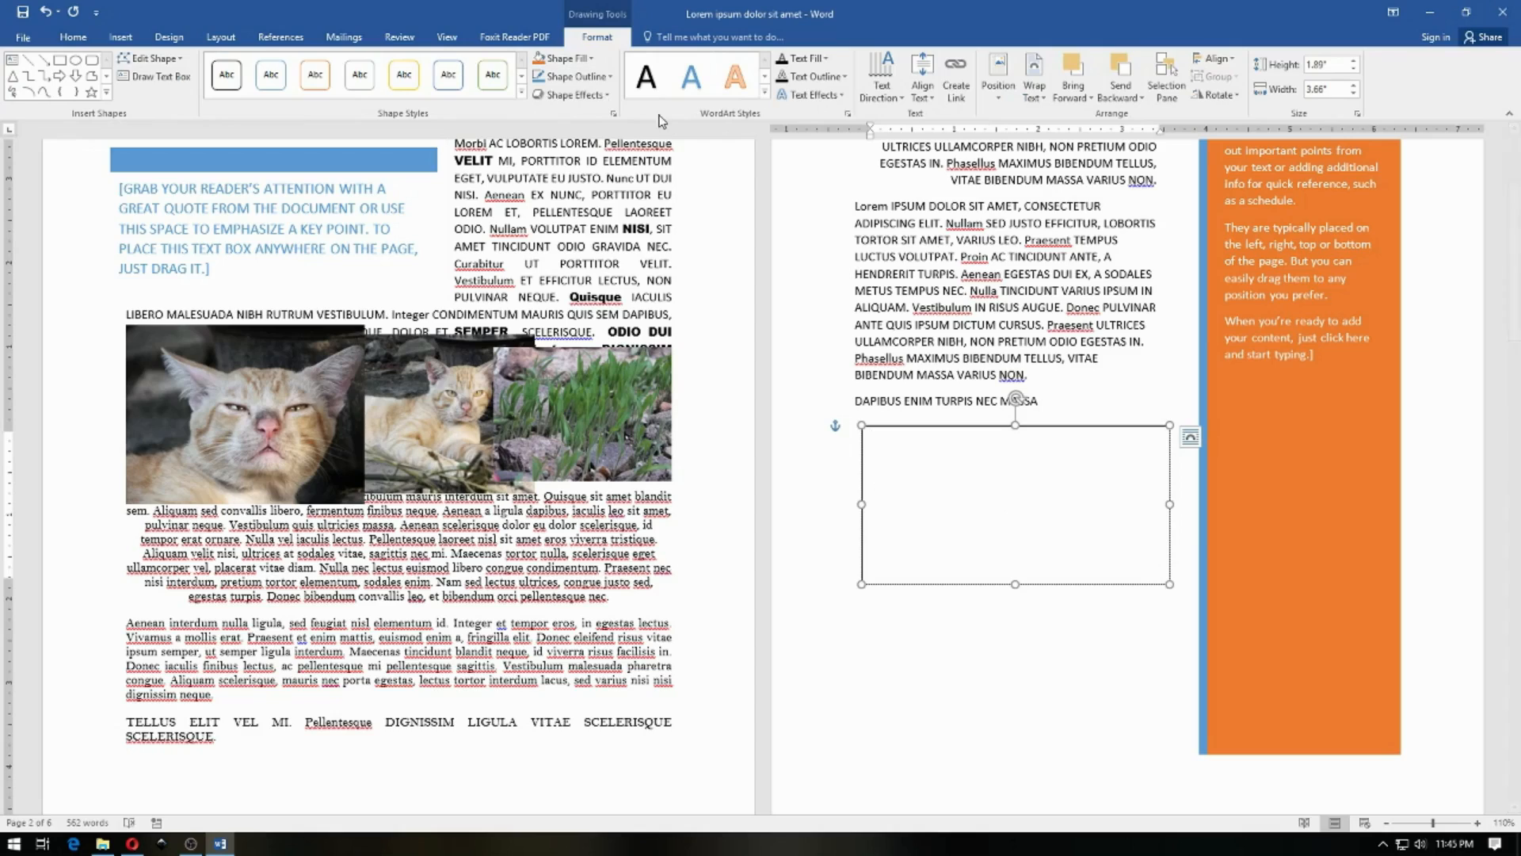
# Draw a right triangle in the lower-left part of the new text box on page 2, and select the text box
pyautogui.click(107, 93)
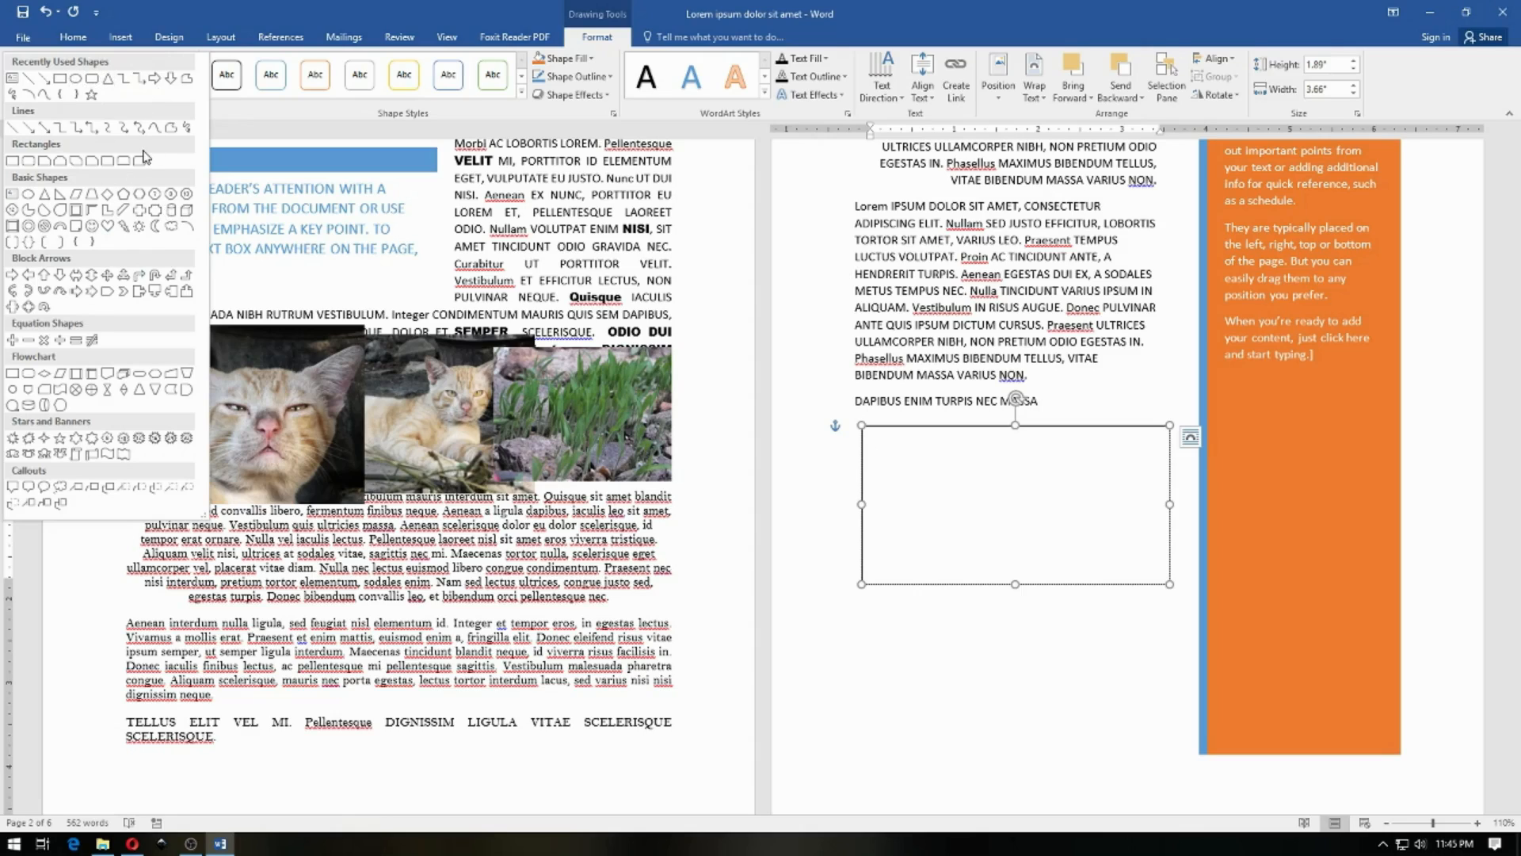
pyautogui.click(59, 195)
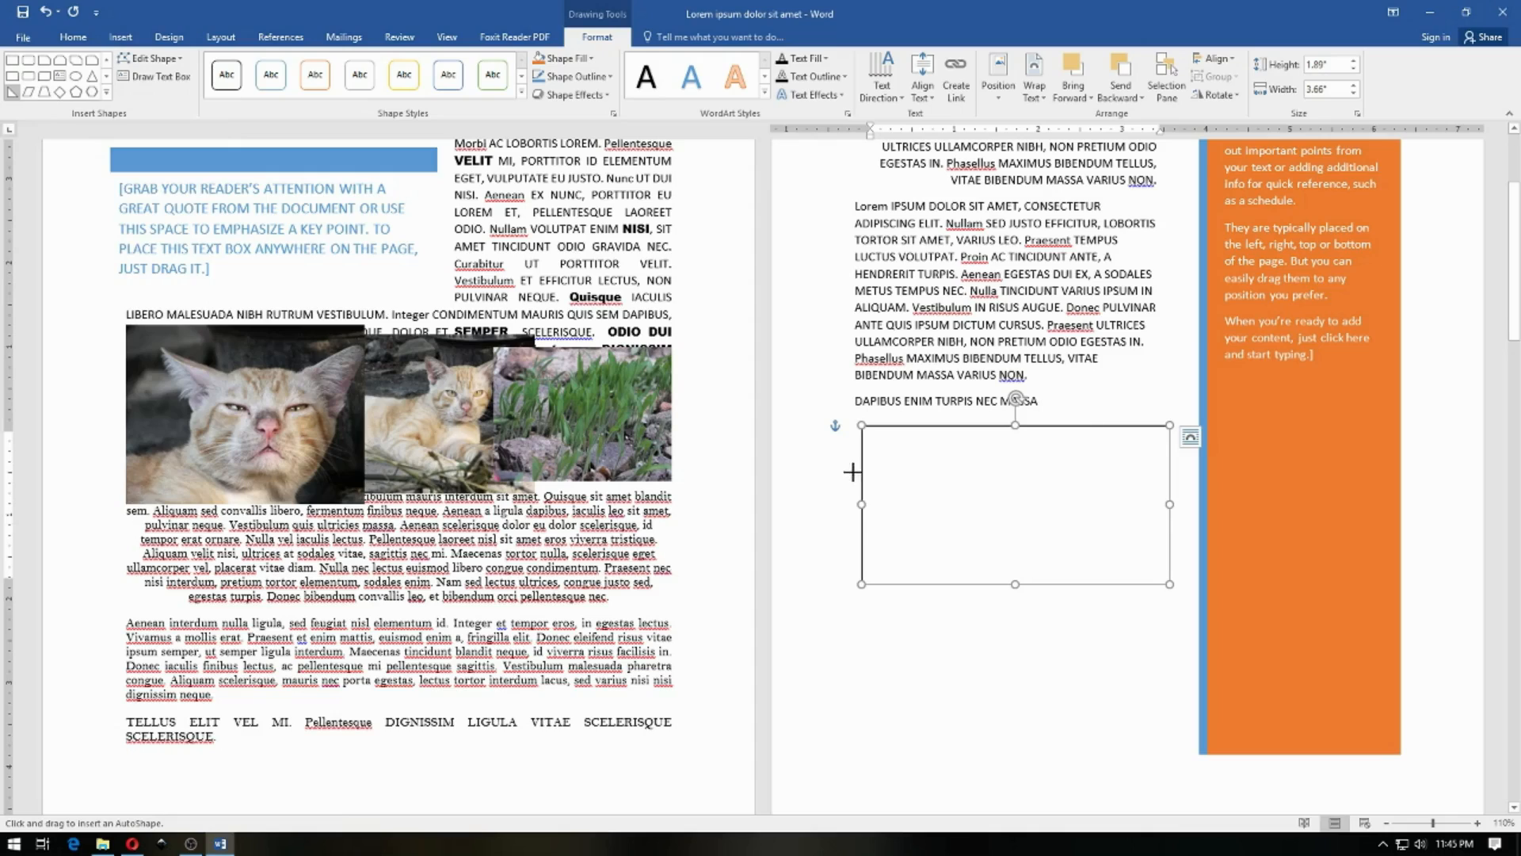
pyautogui.moveTo(868, 475); pyautogui.dragTo(1030, 581)
pyautogui.click(946, 478)
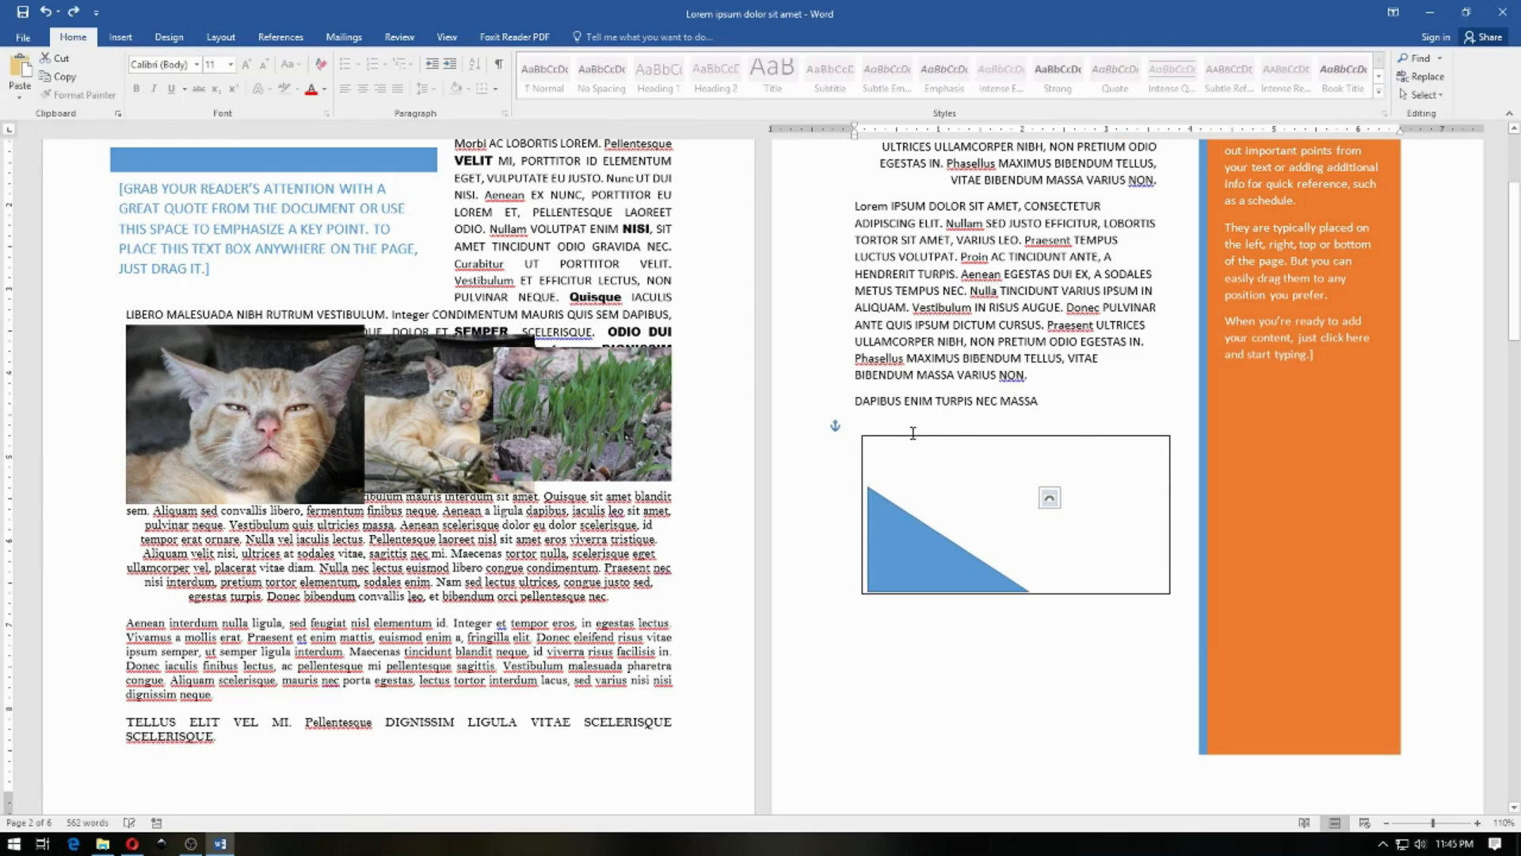
pyautogui.click(946, 478)
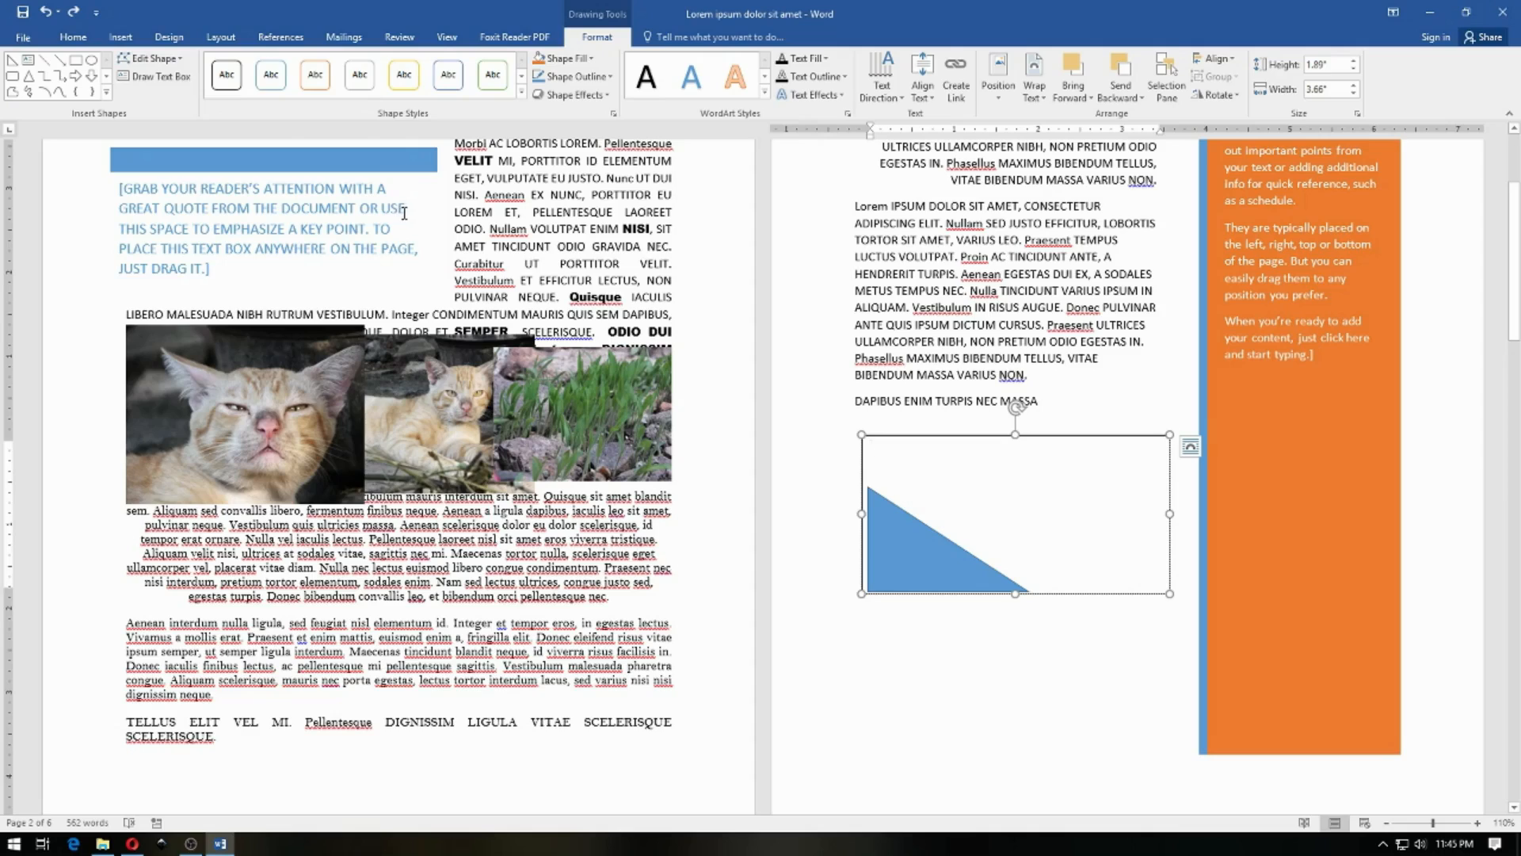
# Copy most of the second Lorem ipsum paragraph on page 2 into the drawn text box
pyautogui.moveTo(857, 207); pyautogui.dragTo(1111, 317)
pyautogui.hotkey('ctrl', 'c')
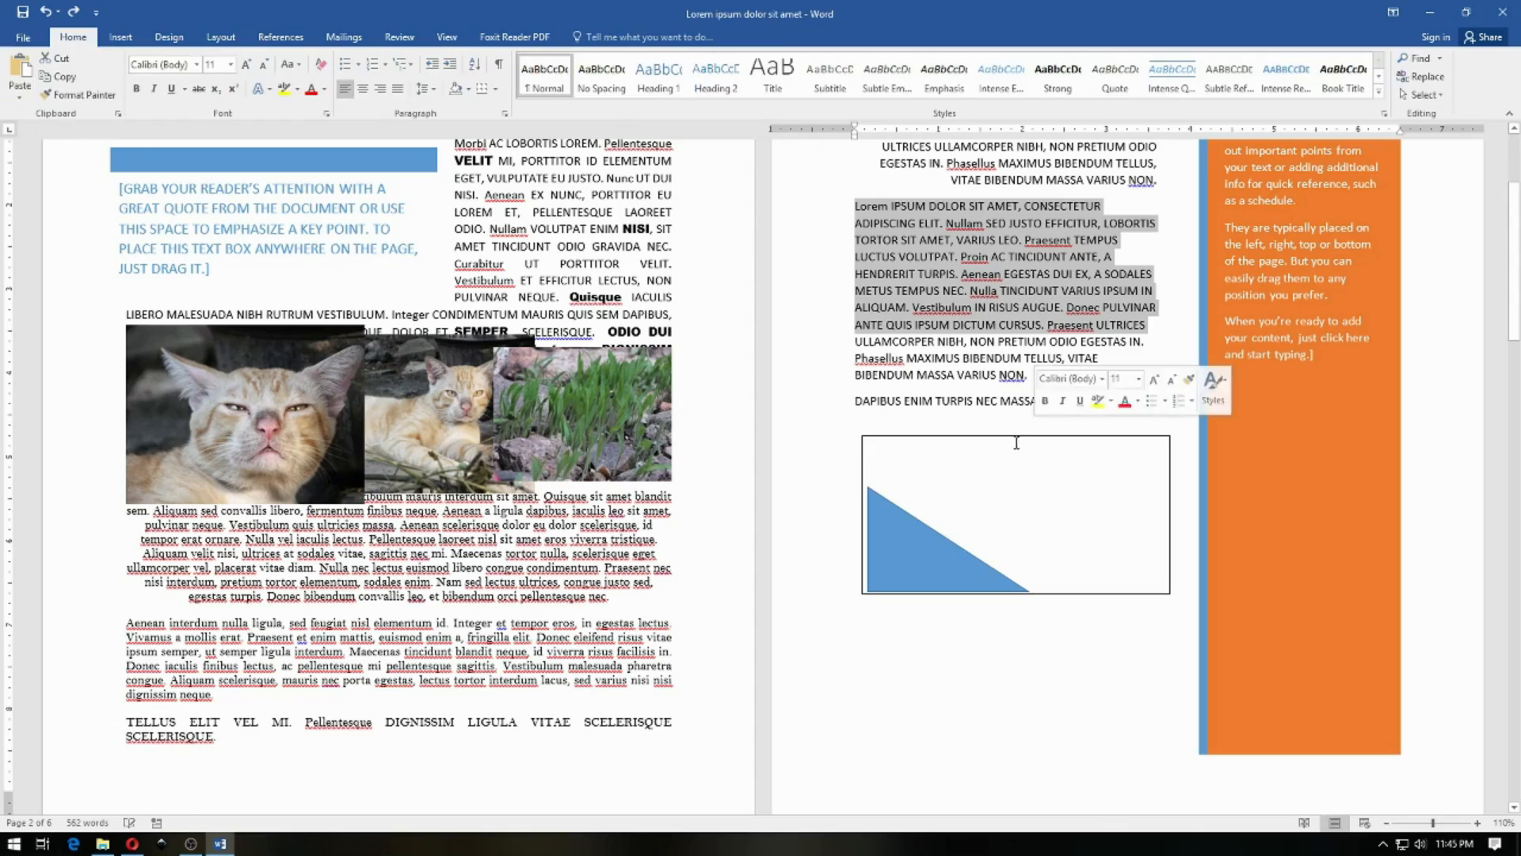
pyautogui.click(955, 447)
pyautogui.hotkey('ctrl', 'v')
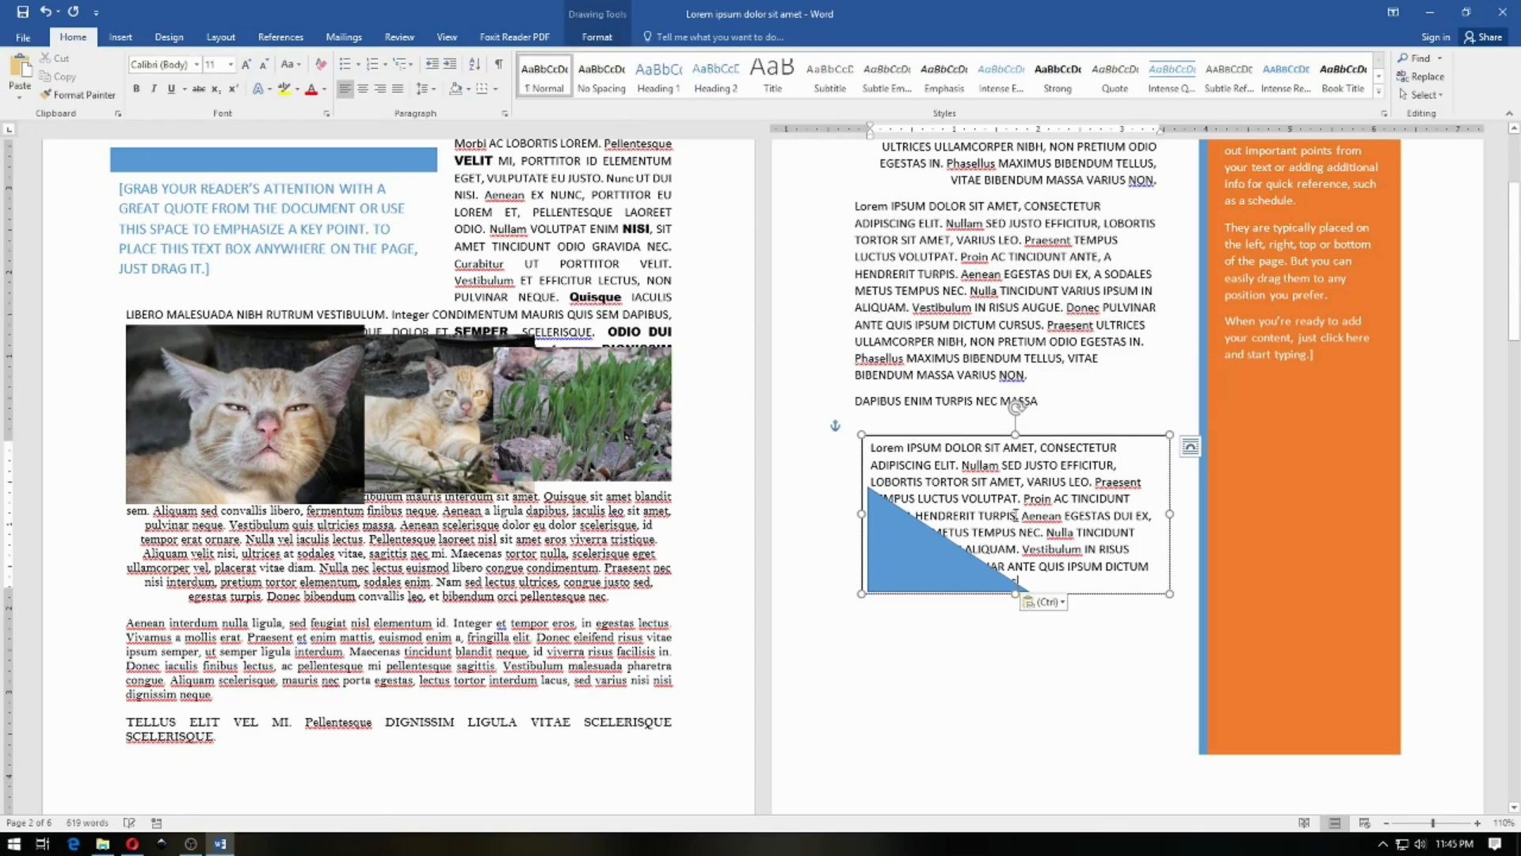
# Delete the blue triangle covering the text in the drawn text box
pyautogui.click(913, 554)
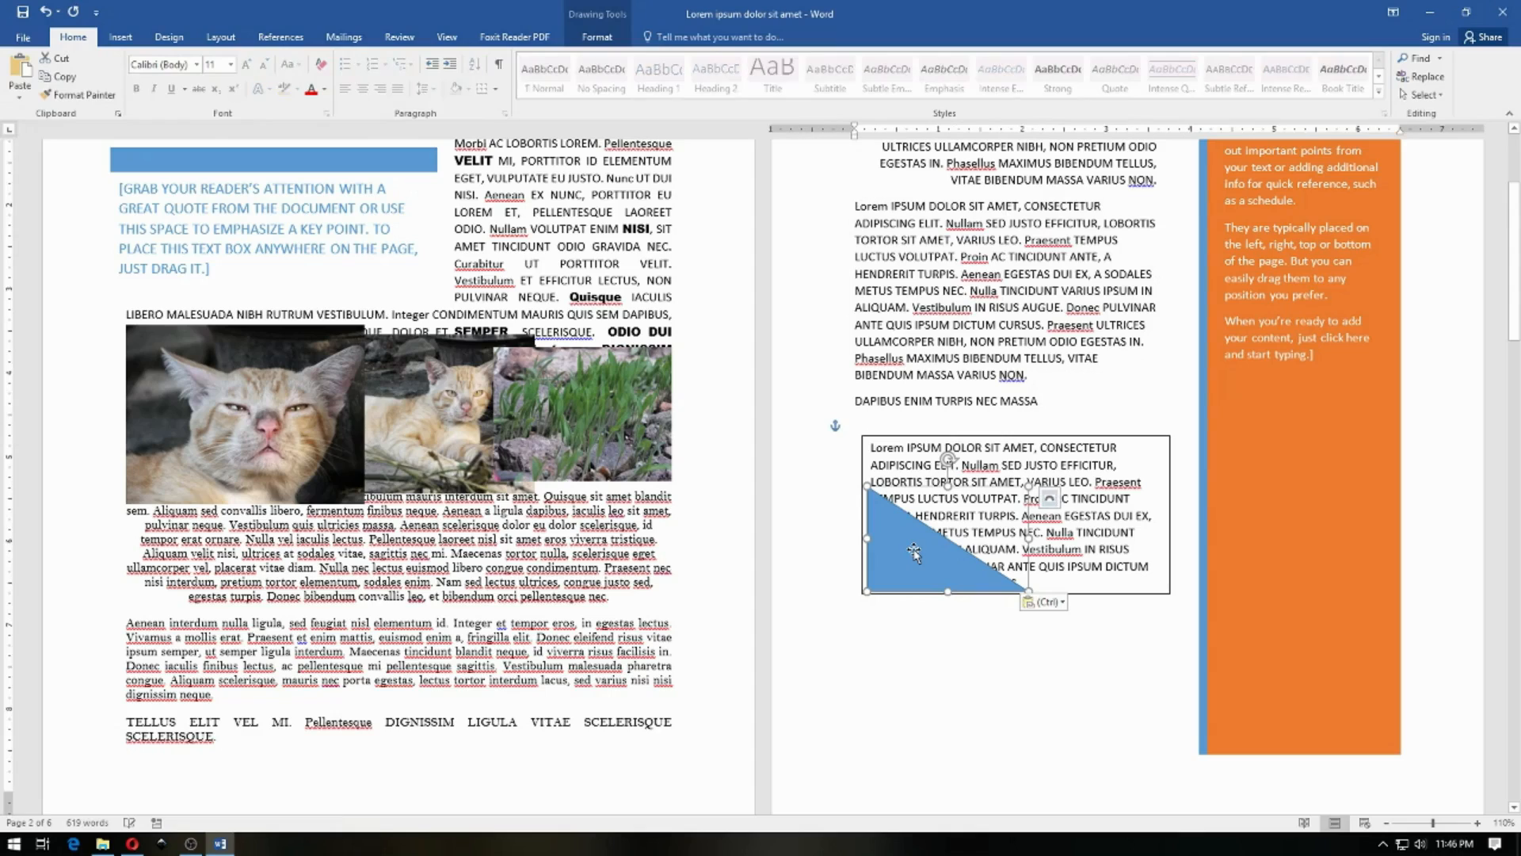
pyautogui.press('Delete')
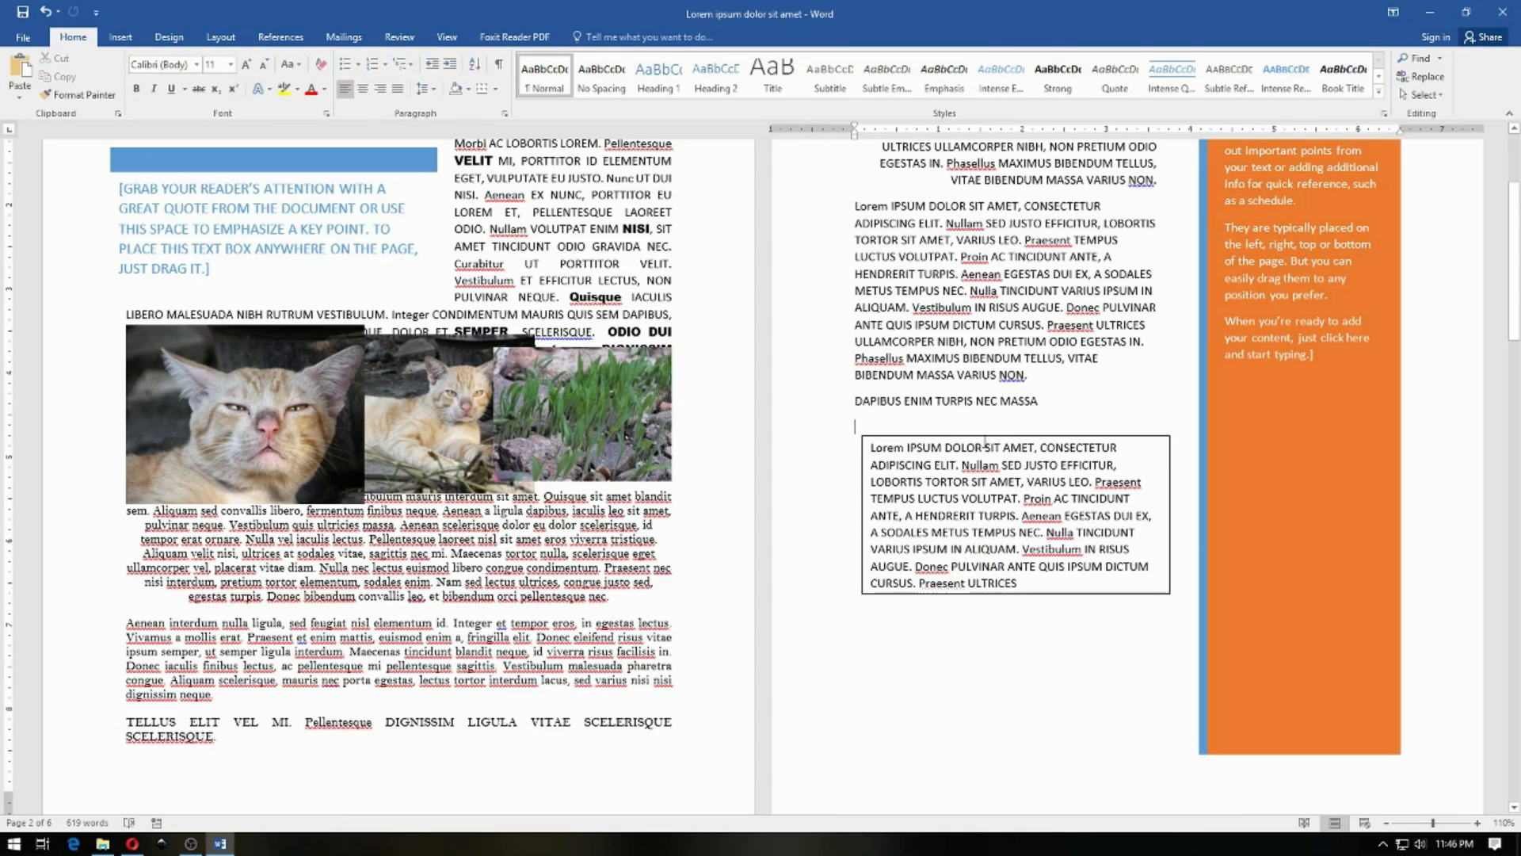
pyautogui.hotkey('ctrl', 'z')
pyautogui.press('Delete')
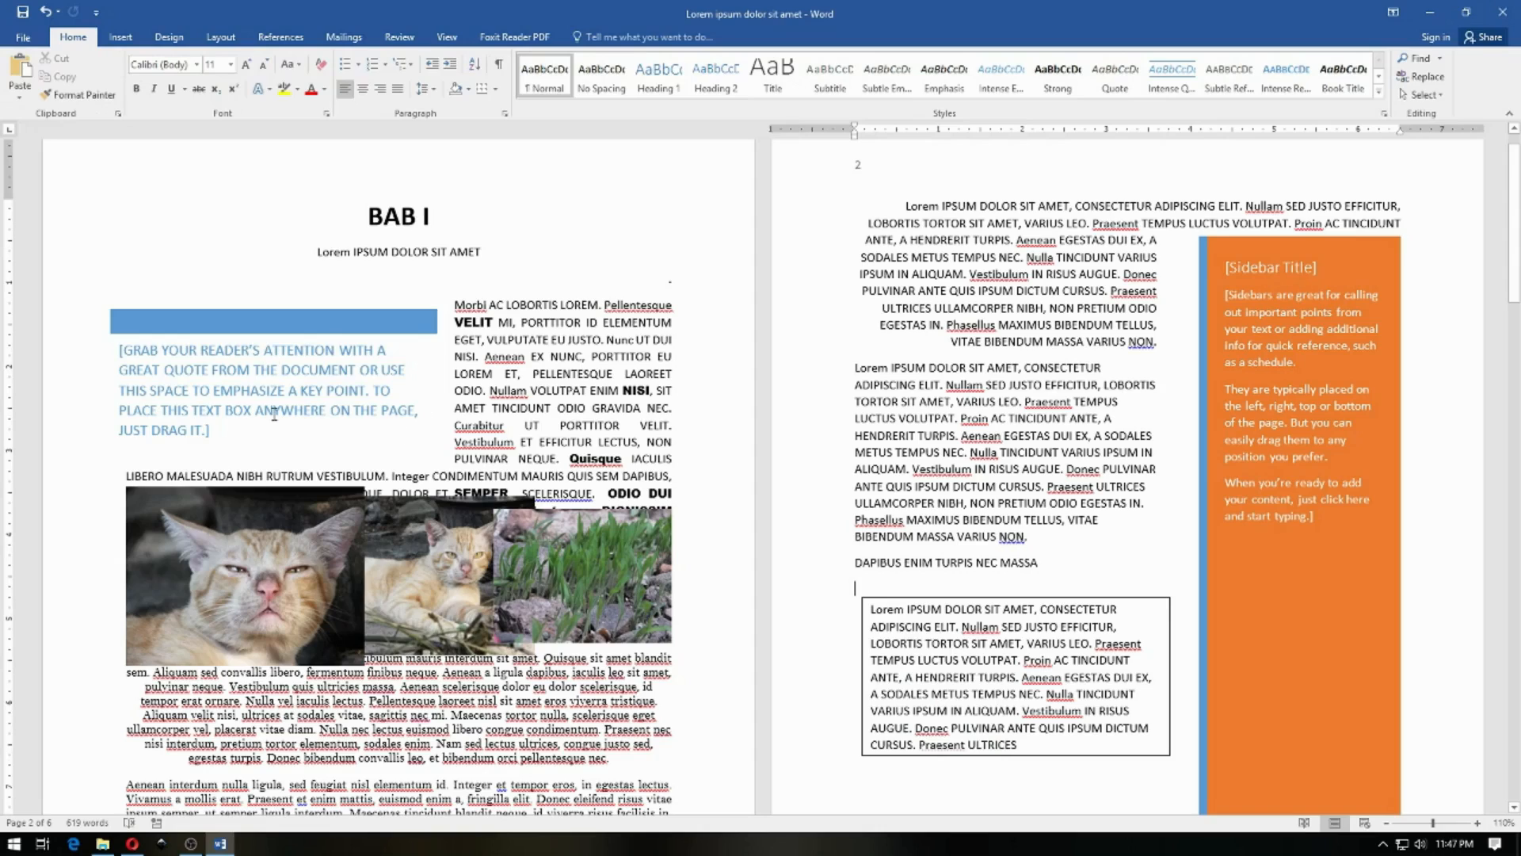
# Add a blank line above the text in the drawn text box and cover it with a rectangle about 0.23" by 3.48"
pyautogui.click(873, 609)
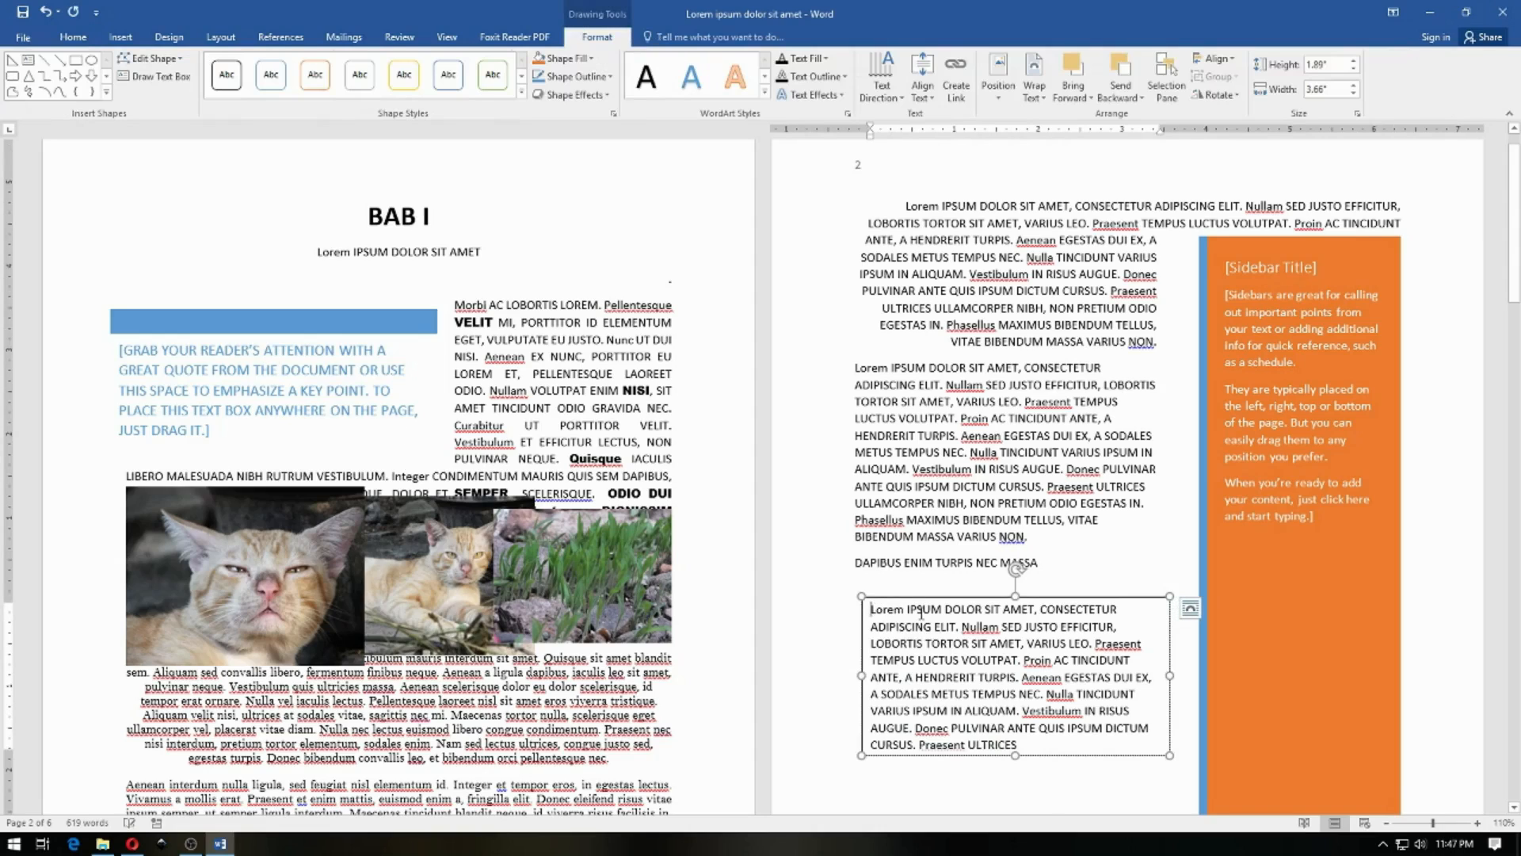
pyautogui.press('Return')
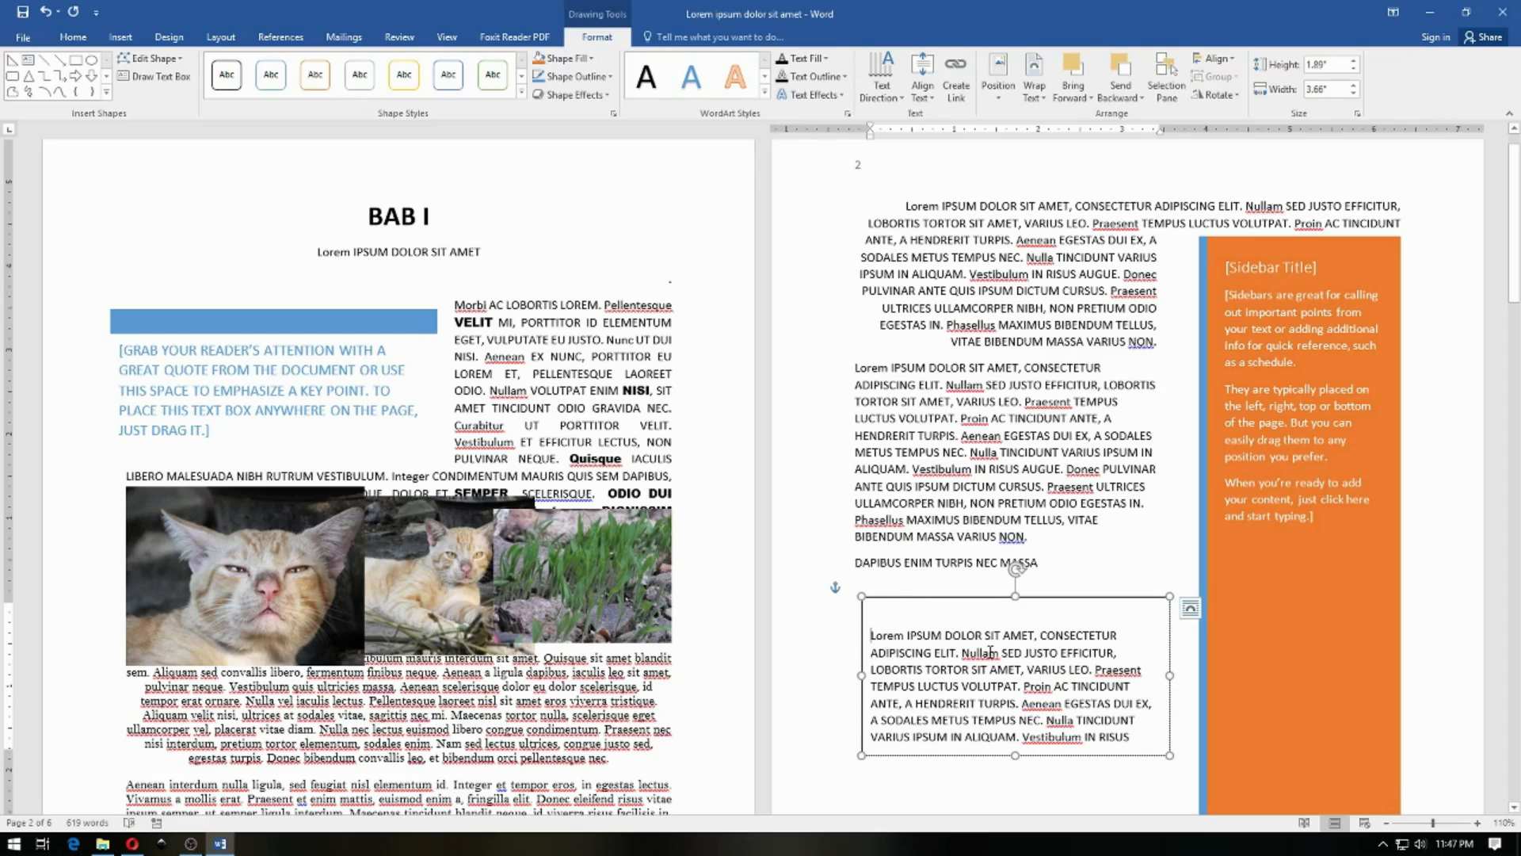
pyautogui.click(84, 63)
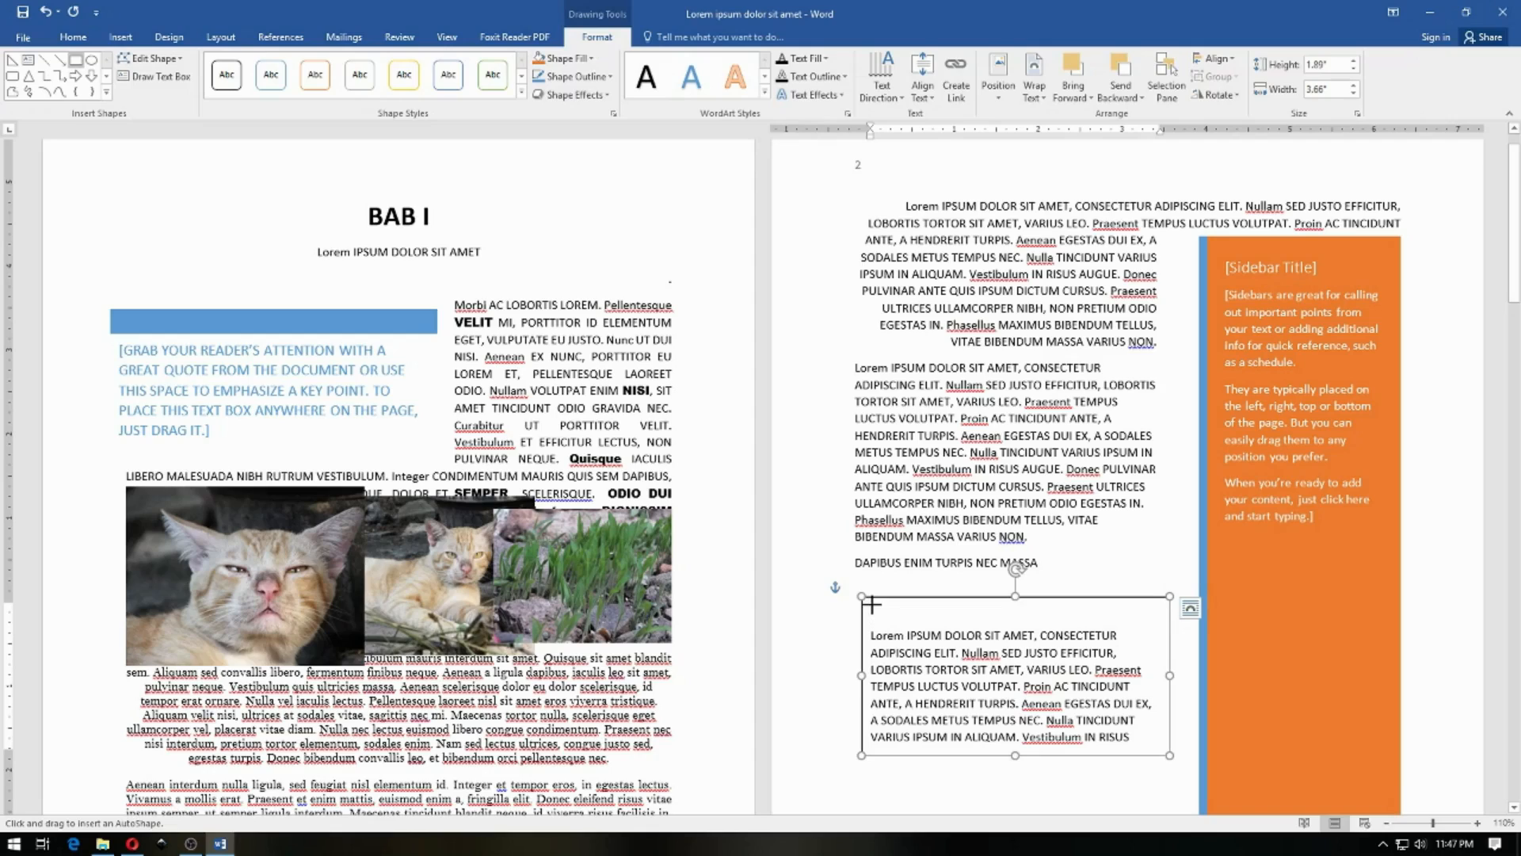
pyautogui.moveTo(872, 604); pyautogui.dragTo(1165, 624)
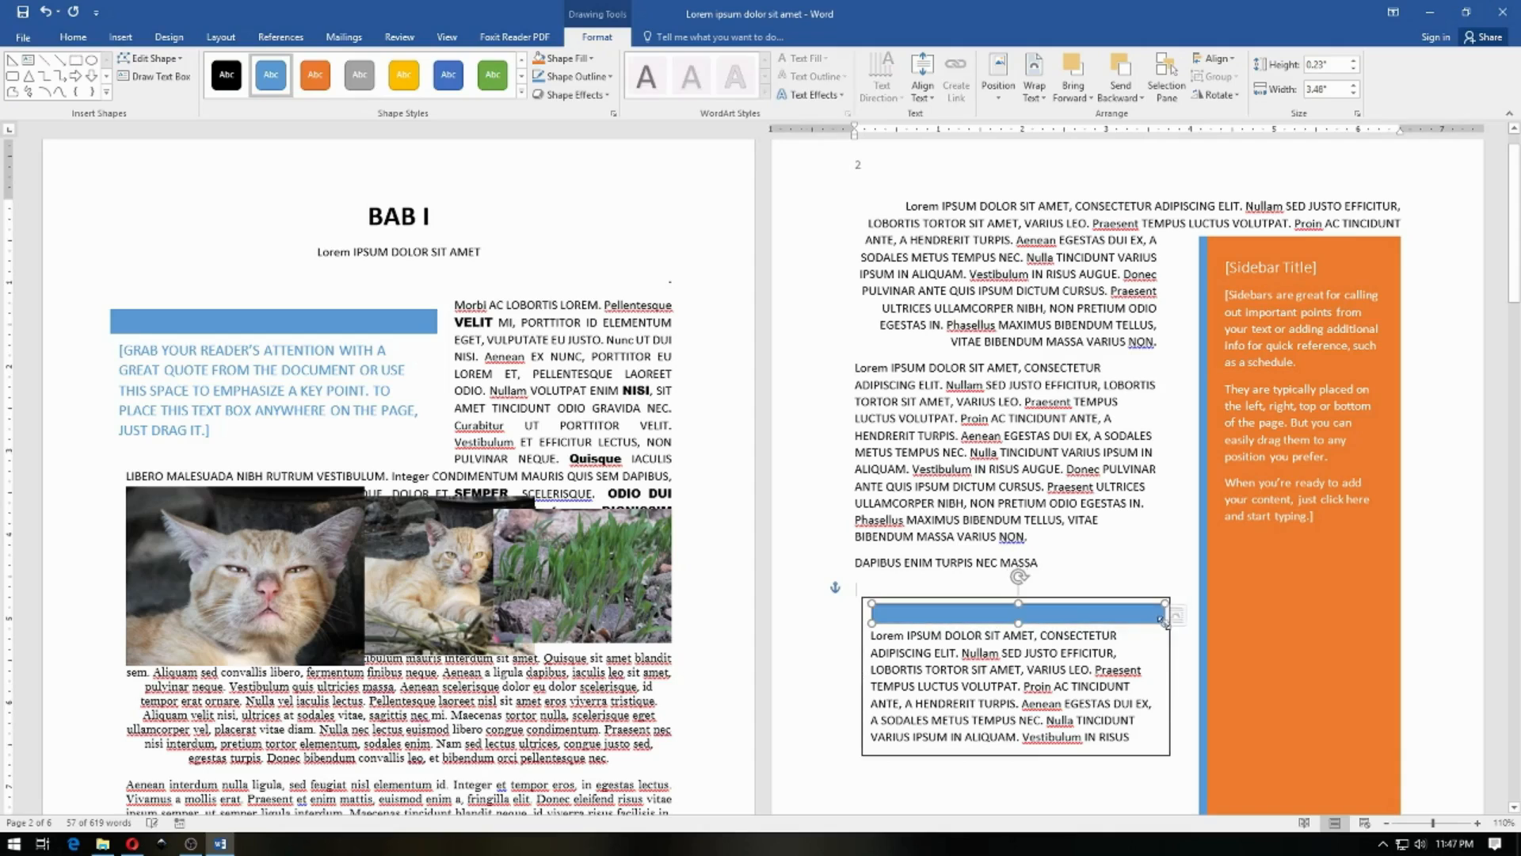
# Try moving the blue bar of the Banded Quote on page 1 to the right, and undo the move
pyautogui.click(294, 311)
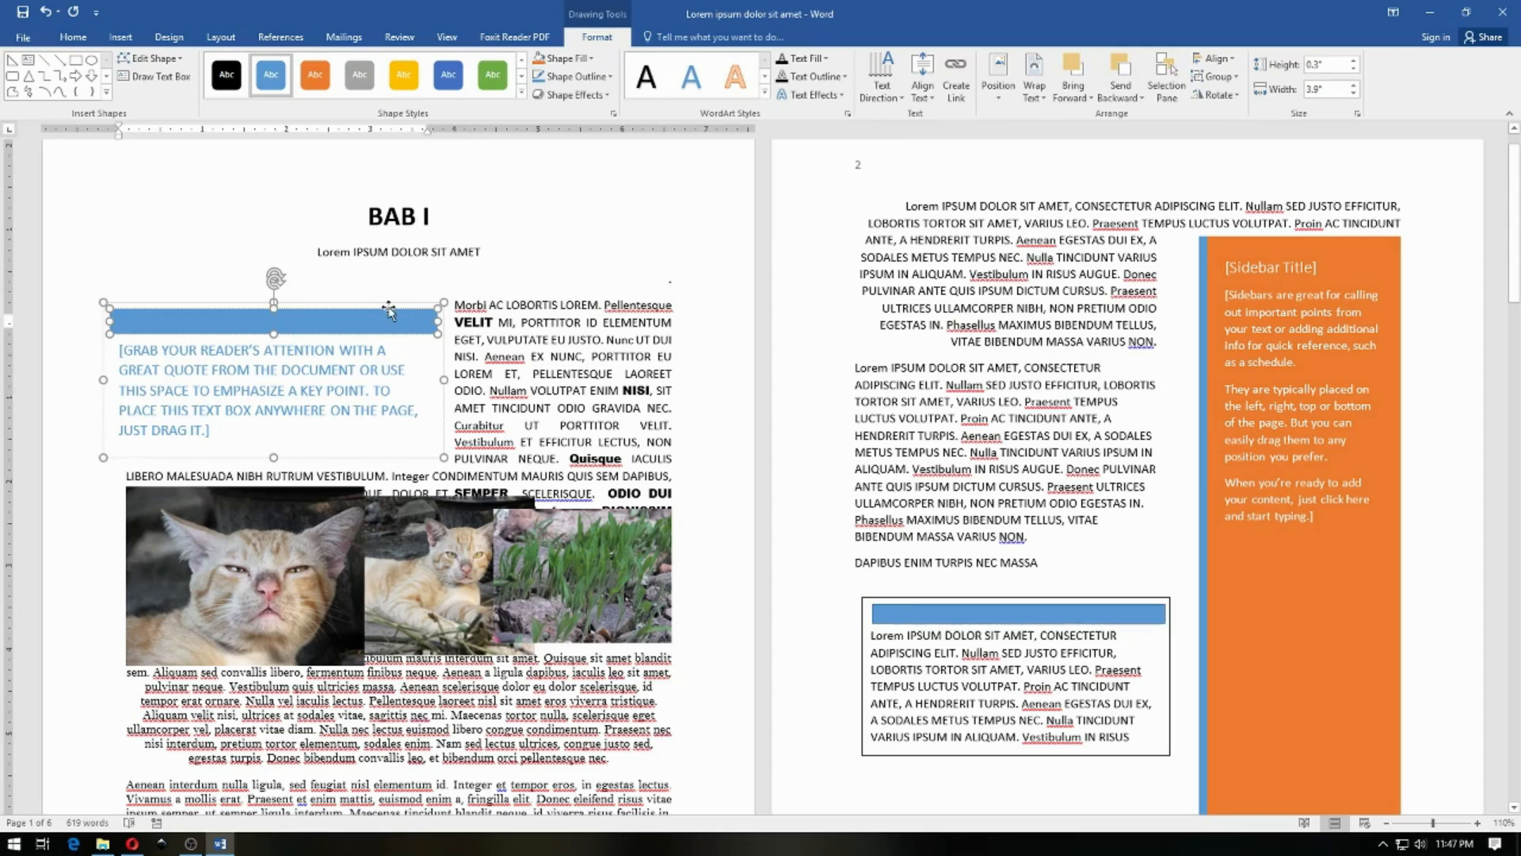
pyautogui.moveTo(389, 309); pyautogui.dragTo(482, 319)
pyautogui.hotkey('ctrl', 'z')
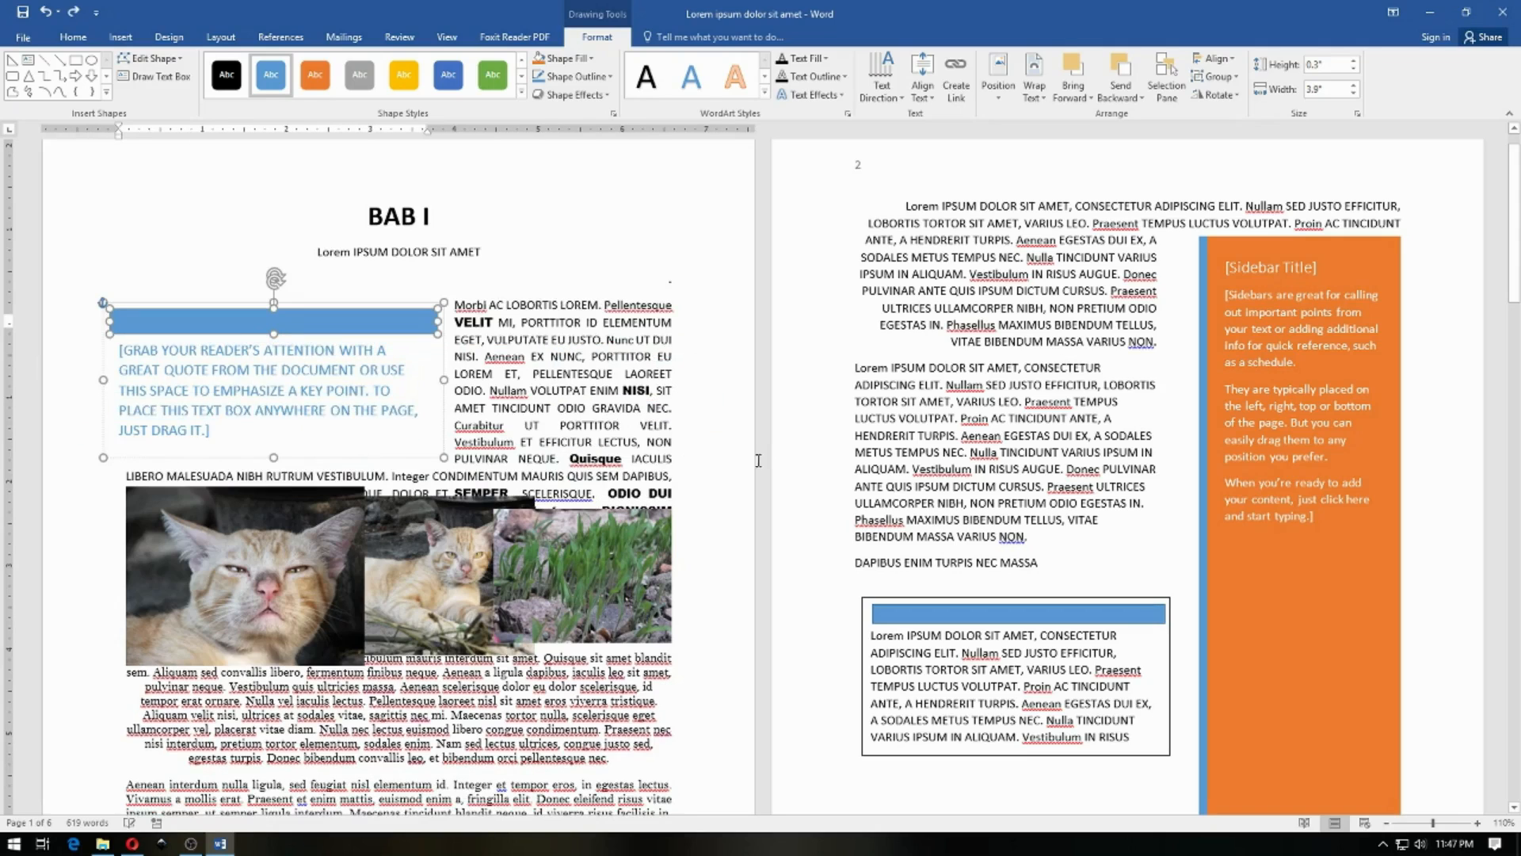
# Shift the blue rectangle slightly to the left within the drawn text box on page 2
pyautogui.click(938, 614)
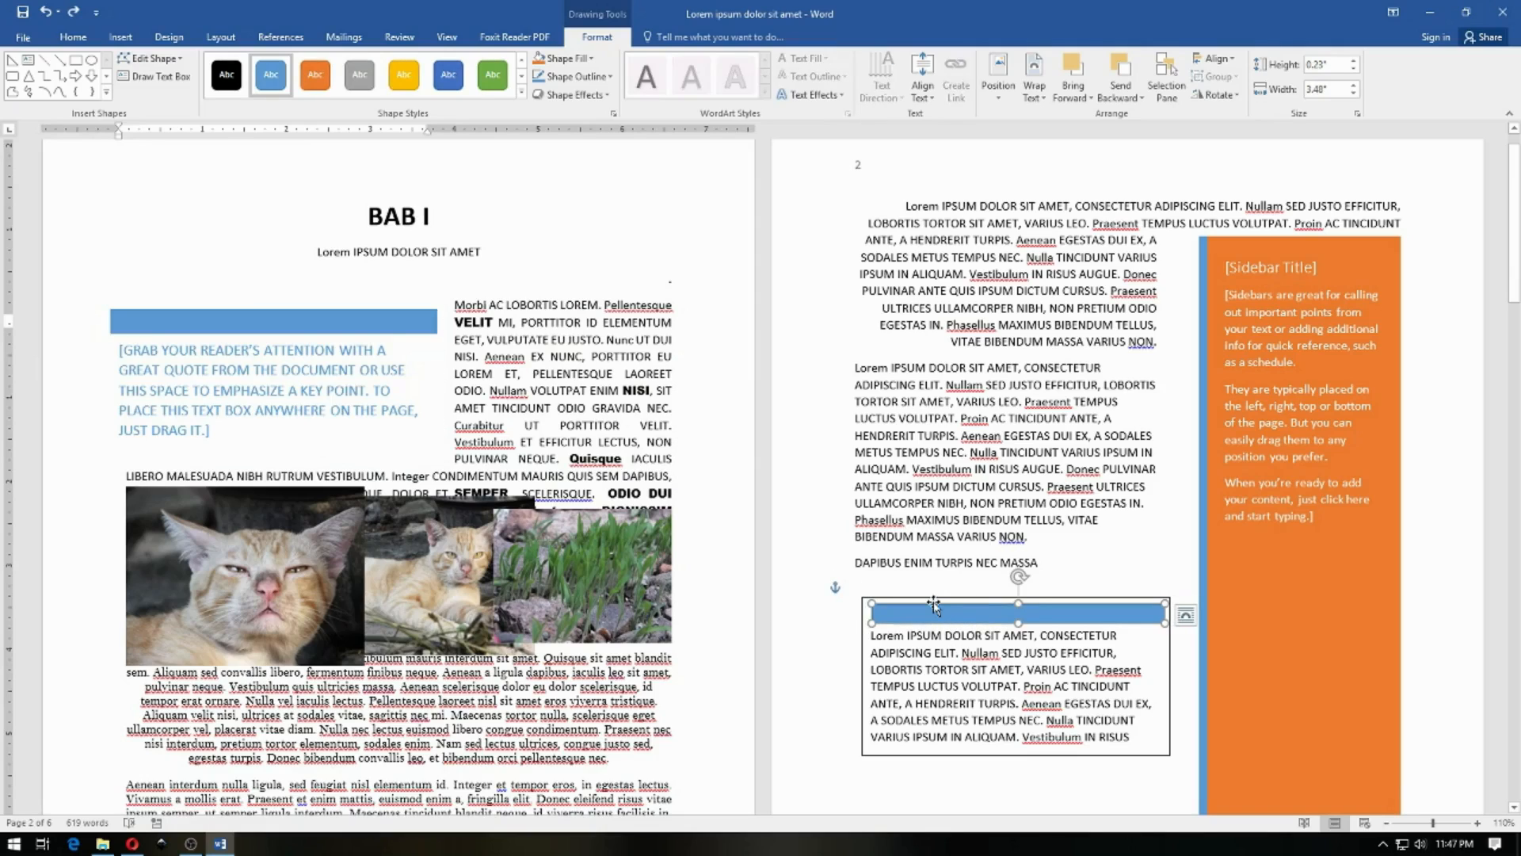
pyautogui.moveTo(935, 605); pyautogui.dragTo(929, 602)
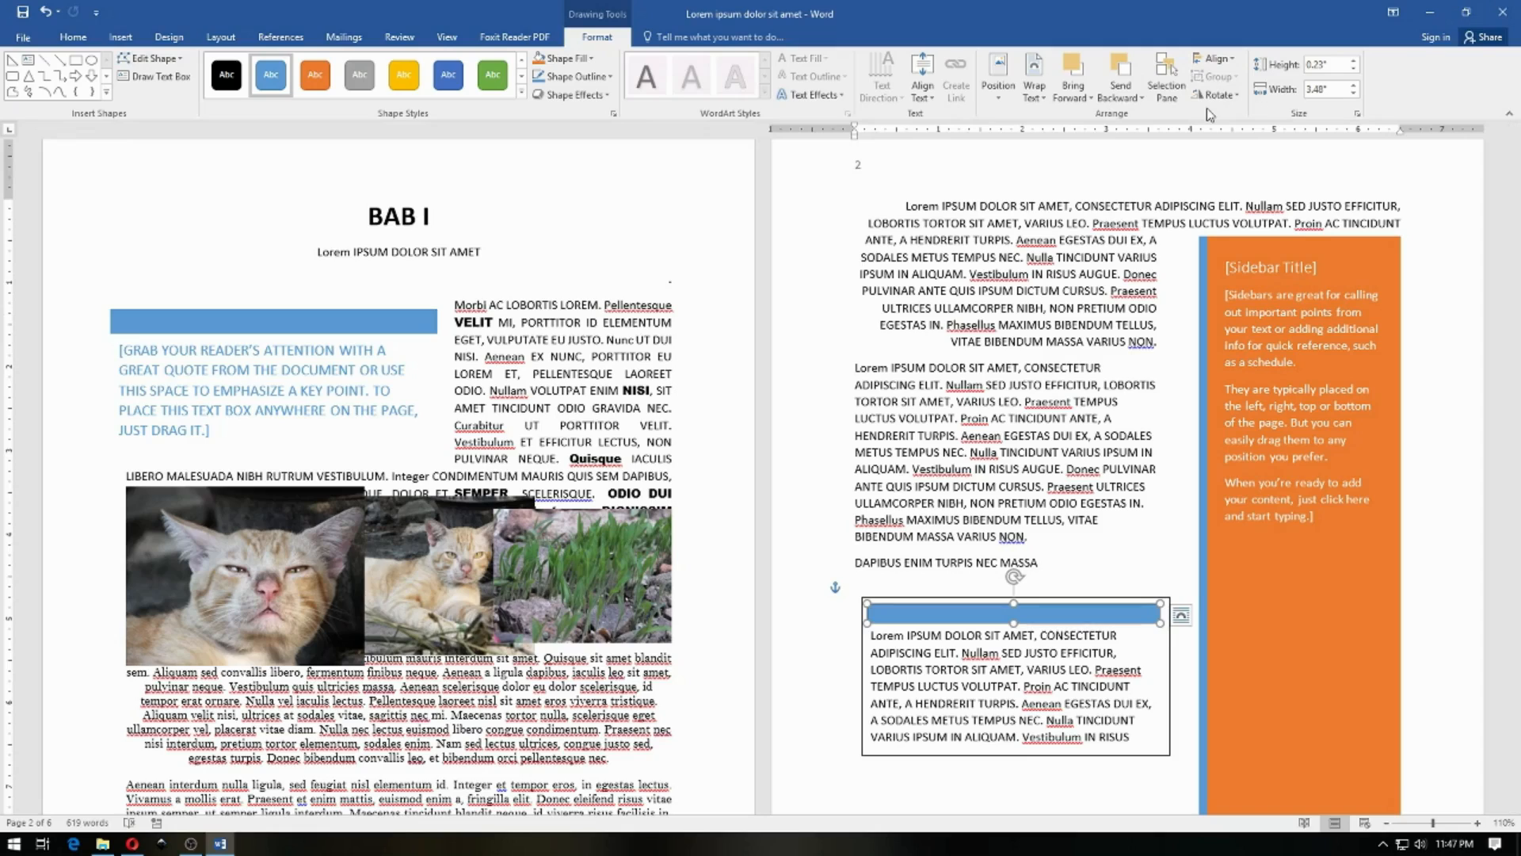
pyautogui.click(1098, 607)
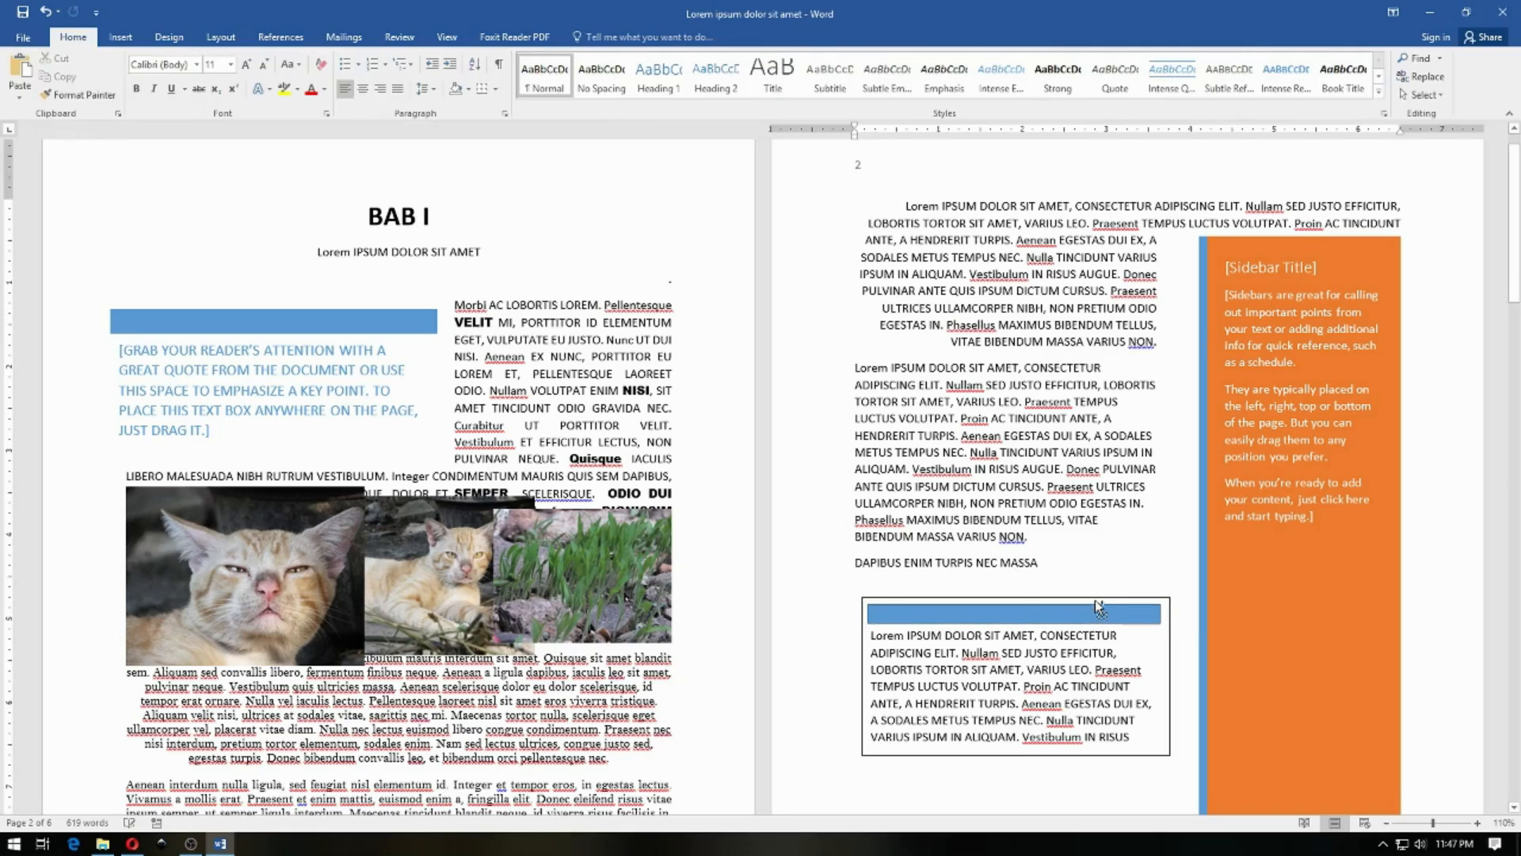
# Group the drawn text box on page 2 with the blue rectangle inside it
pyautogui.click(1098, 607)
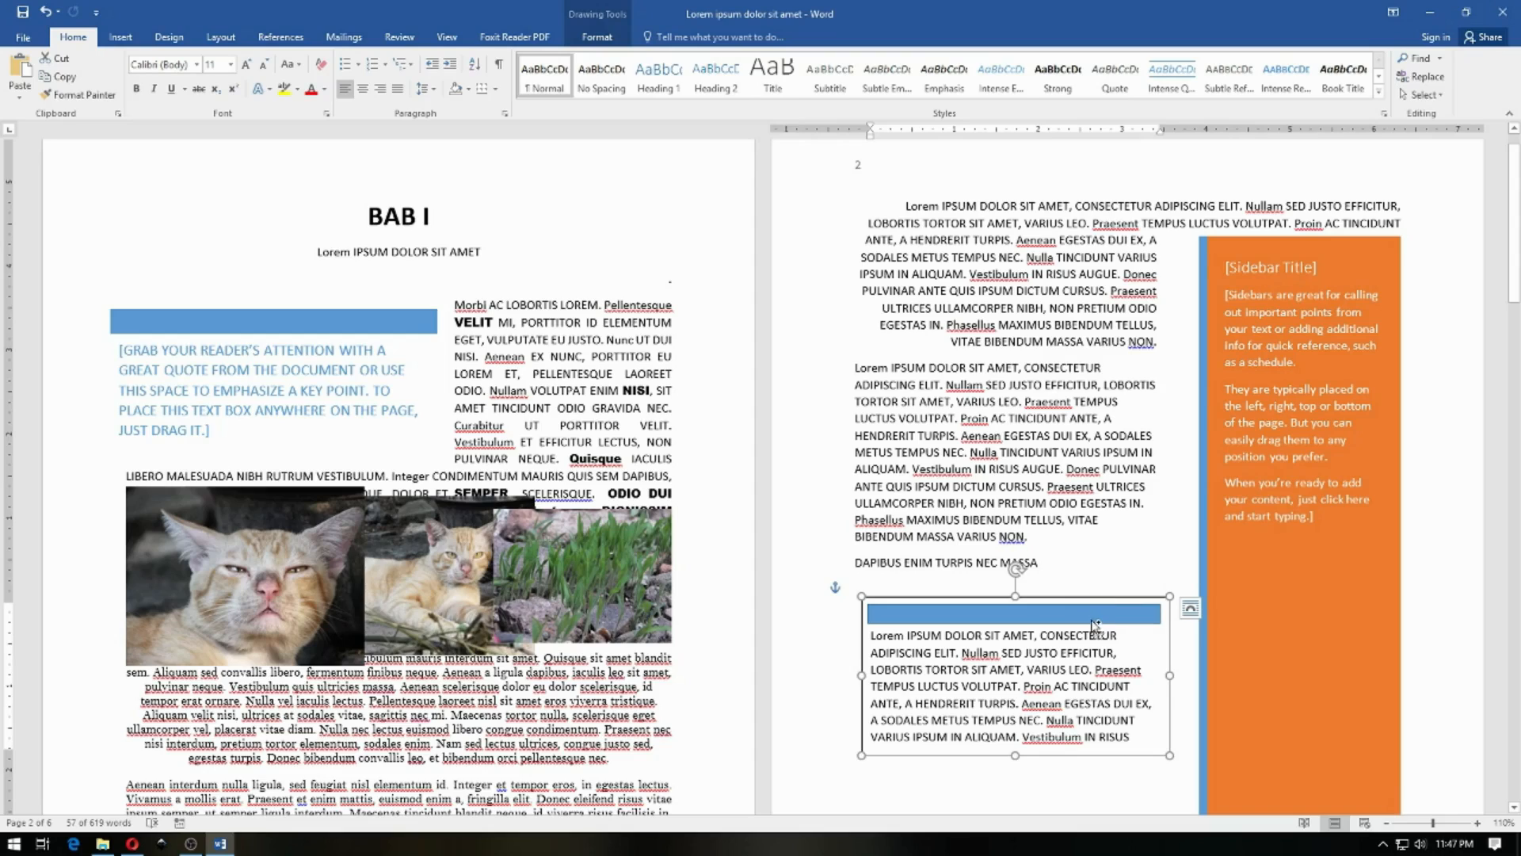
pyautogui.click(1095, 621)
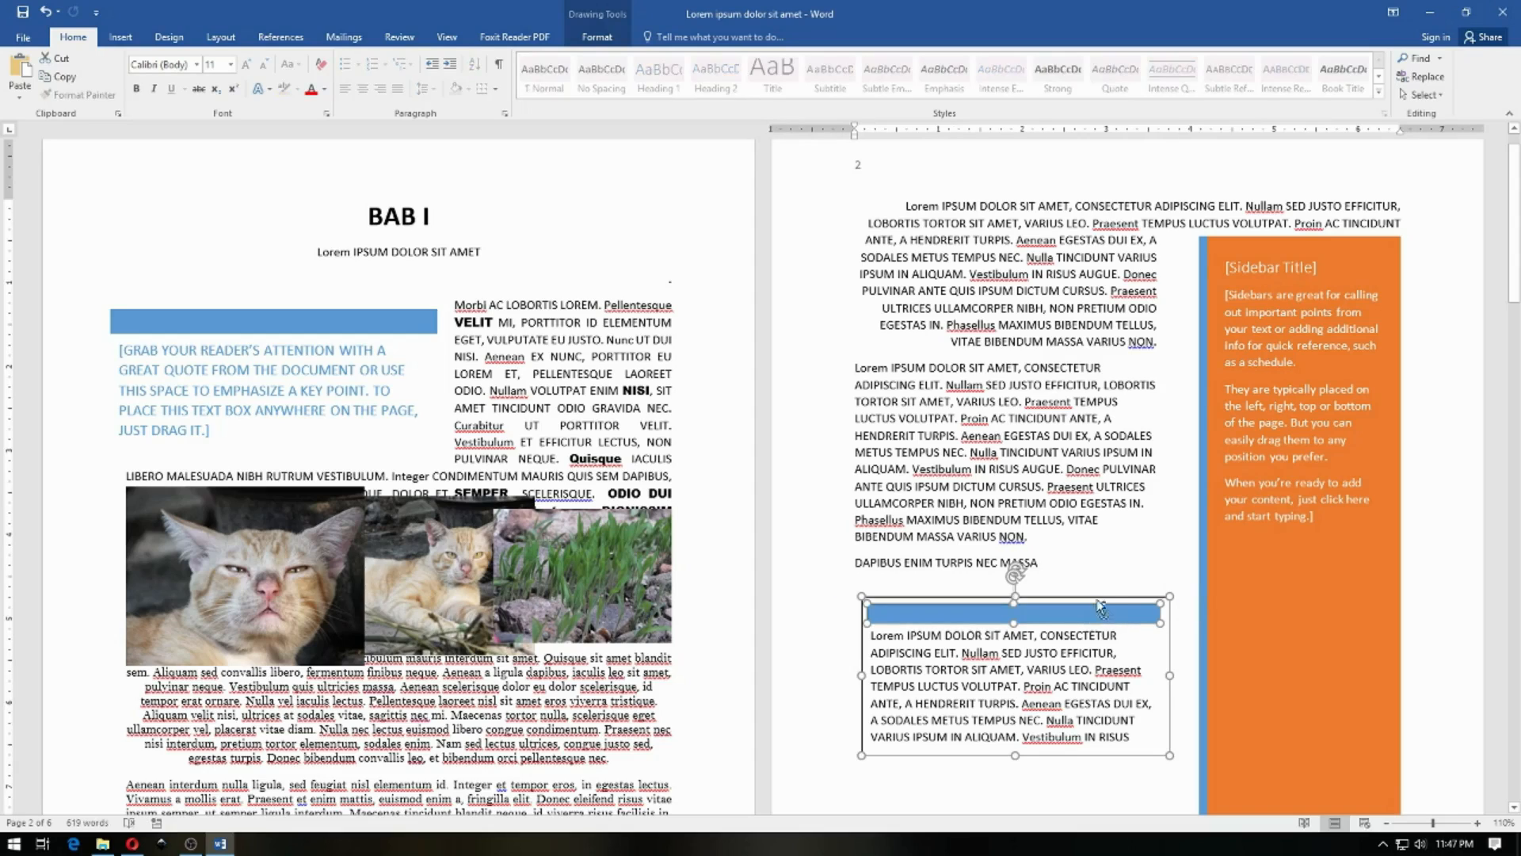
pyautogui.click(594, 36)
pyautogui.click(1196, 77)
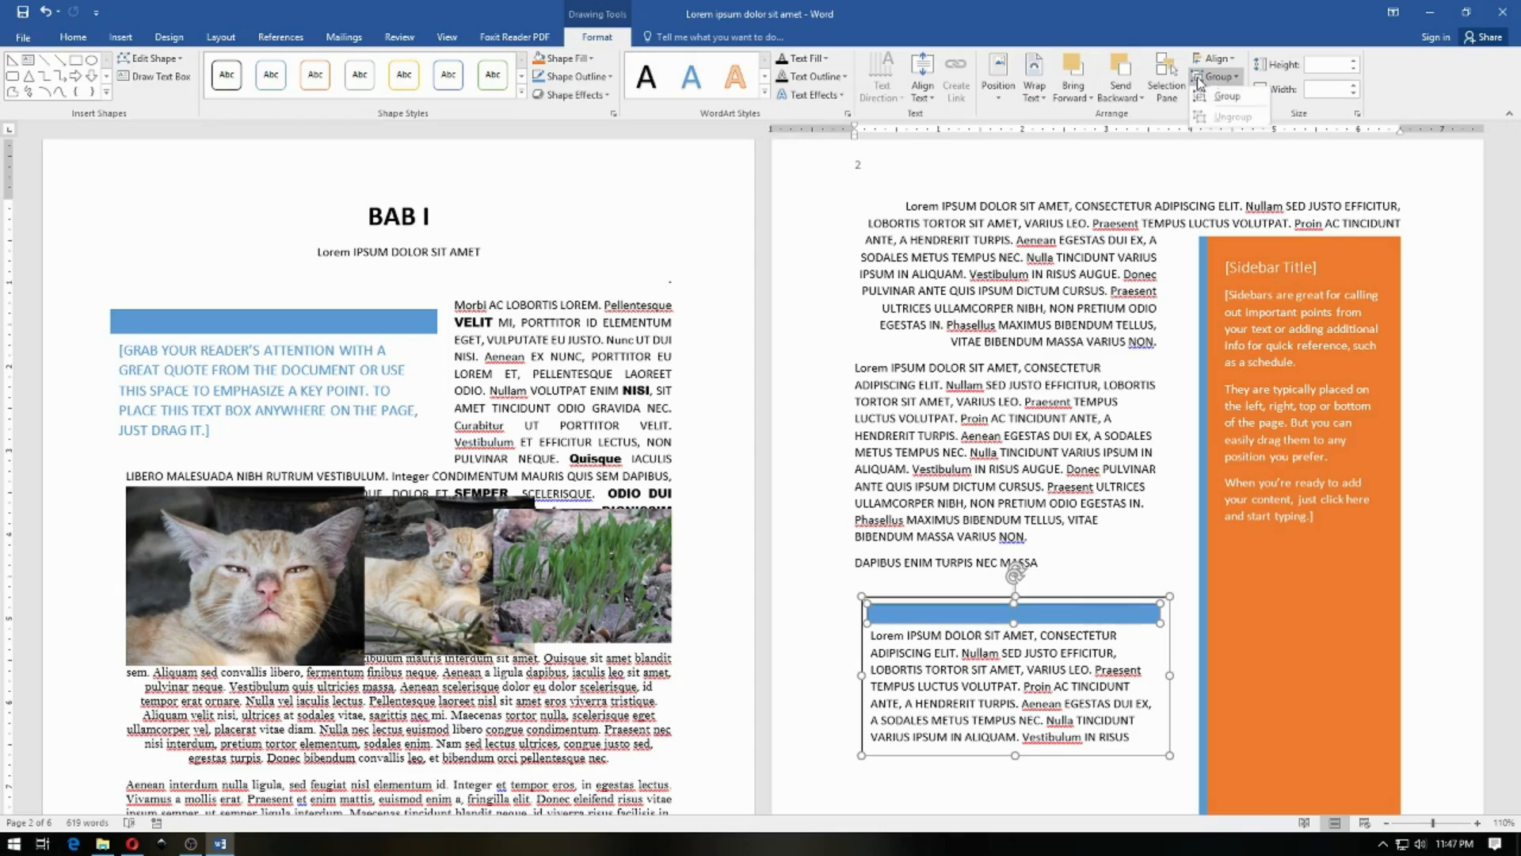
pyautogui.click(1220, 97)
# Show the Selection pane to view the objects inside the new group, and close it again
pyautogui.scroll(-1, 1041, 428)
pyautogui.scroll(-3, 1041, 428)
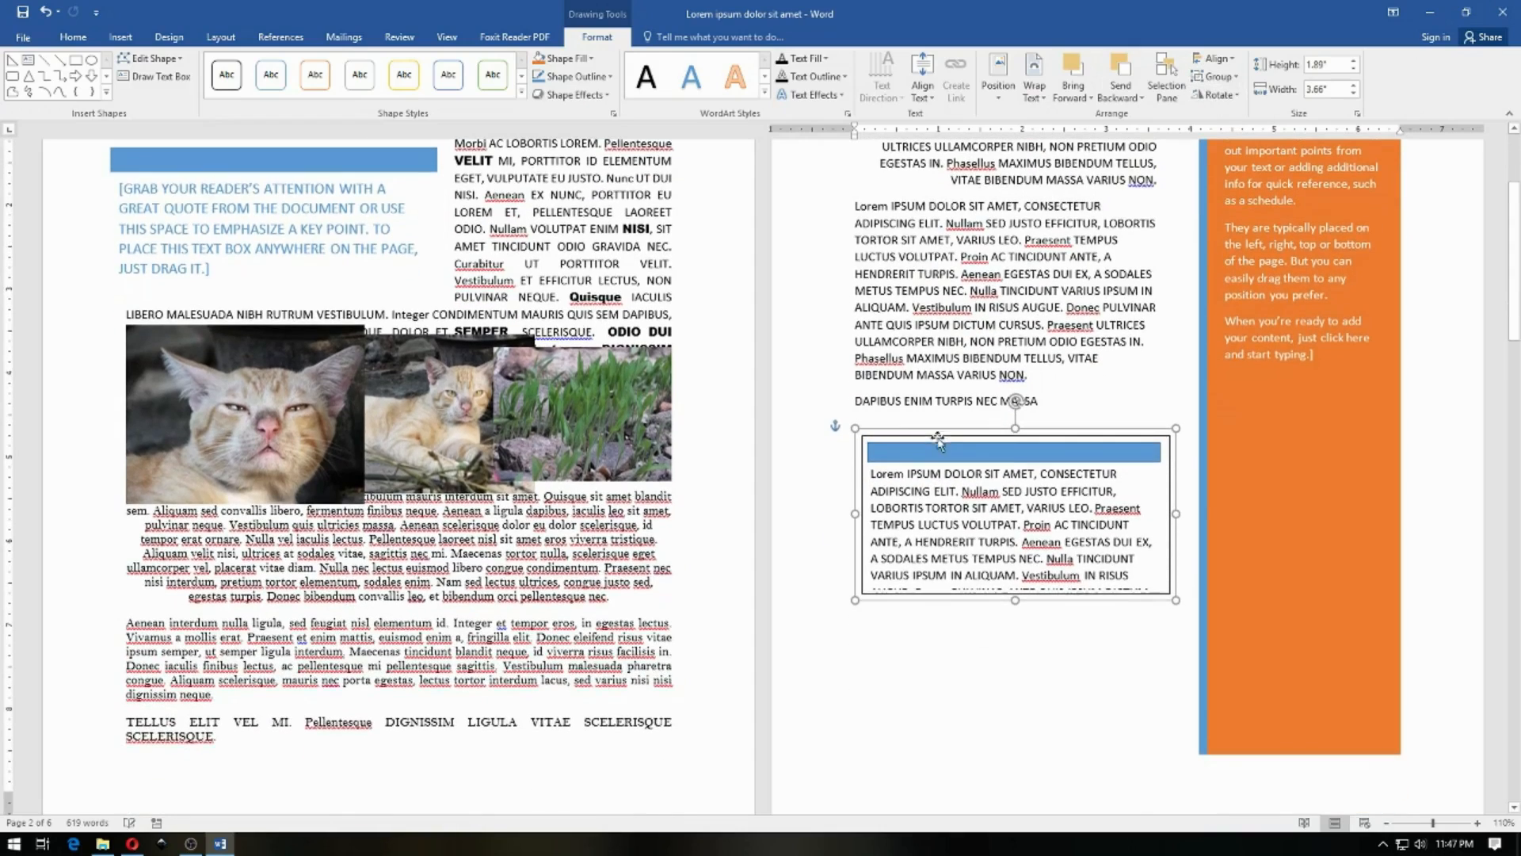
pyautogui.click(931, 441)
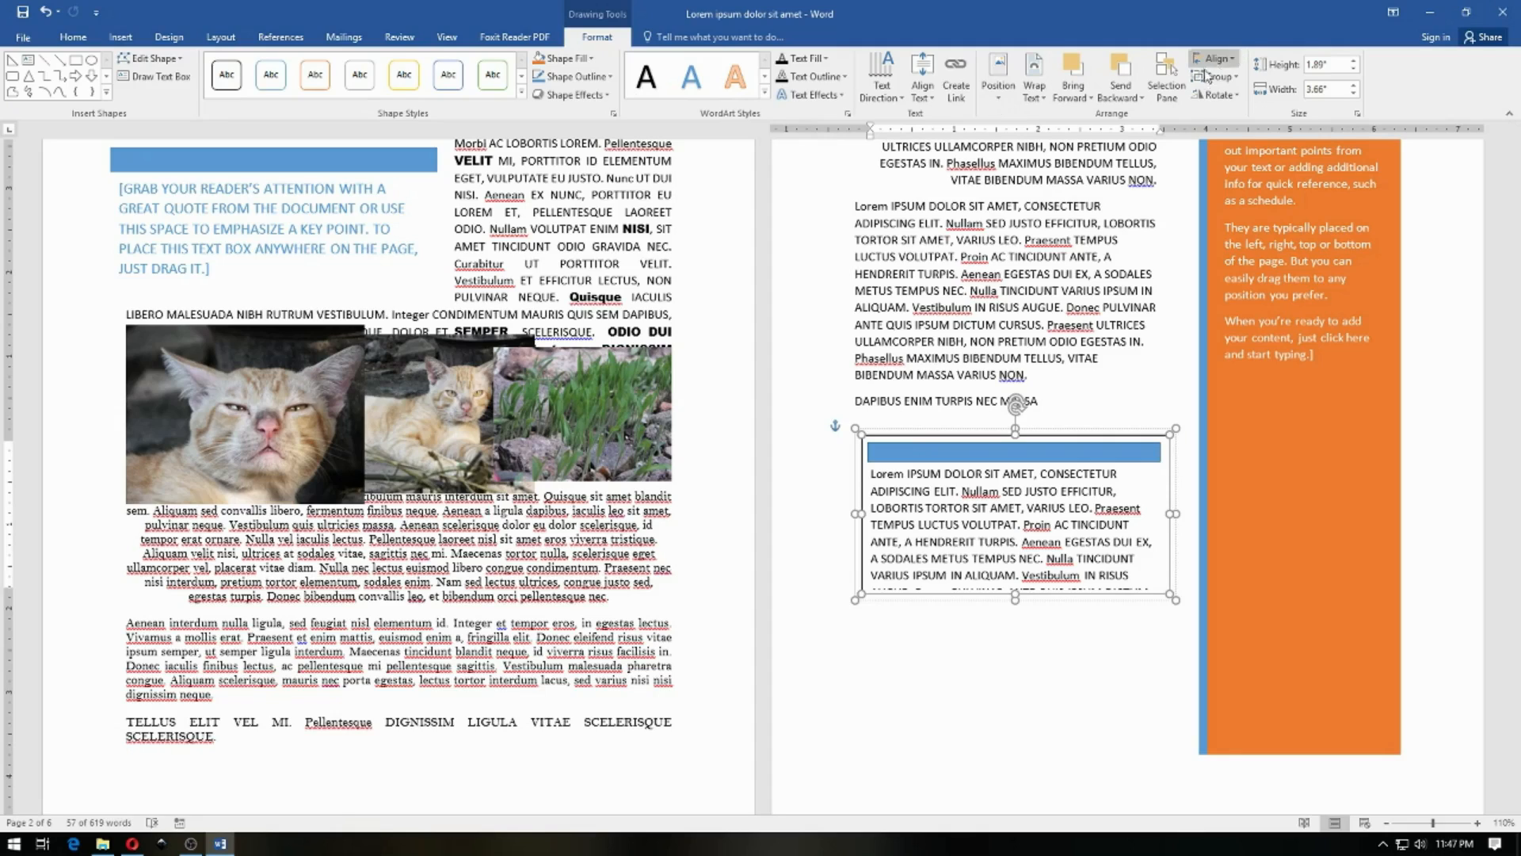
pyautogui.click(1179, 83)
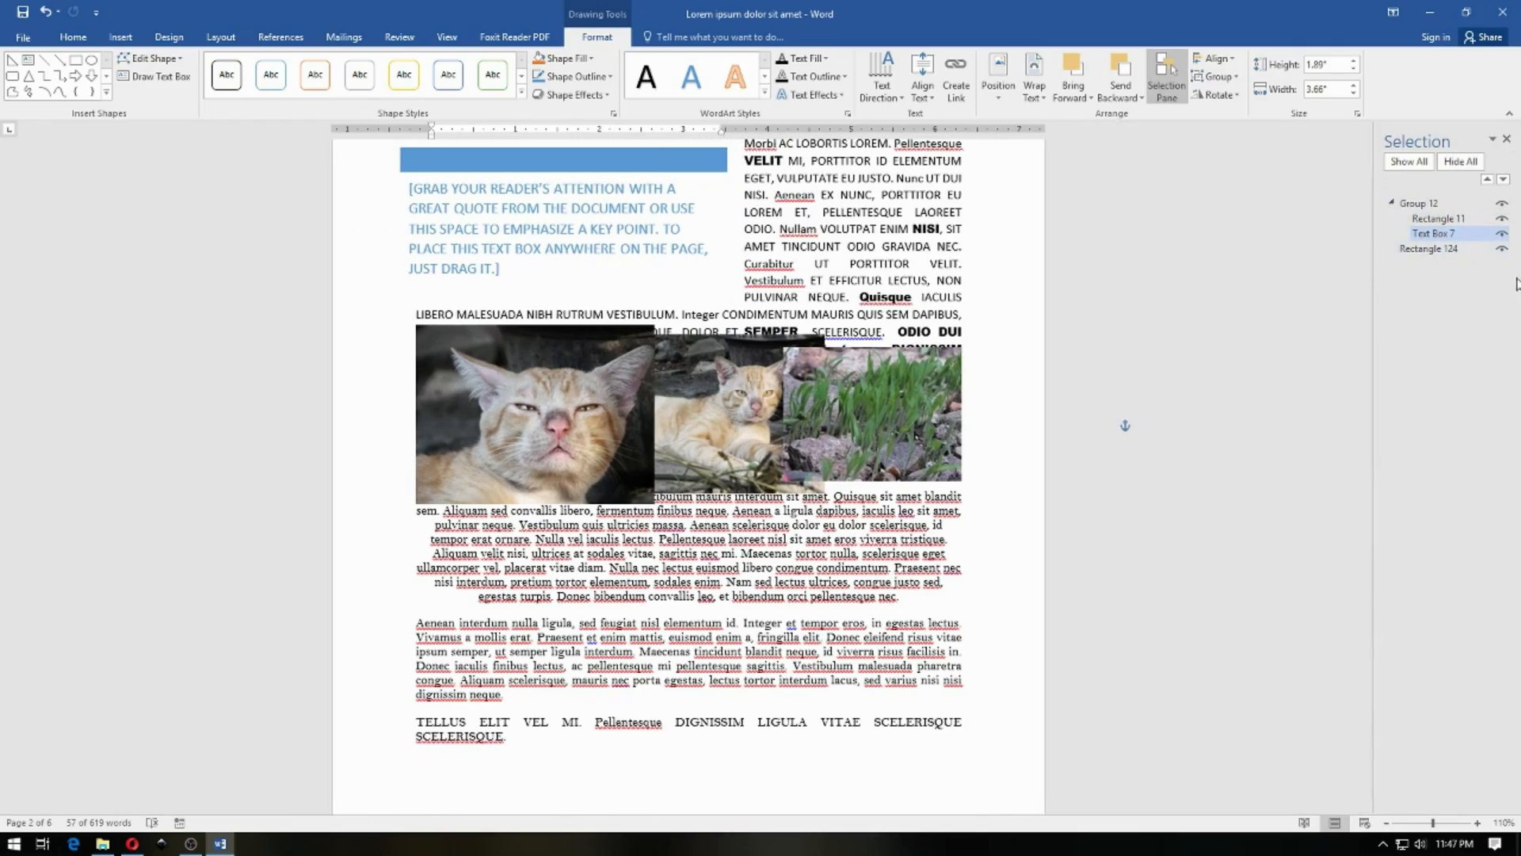
pyautogui.click(1507, 139)
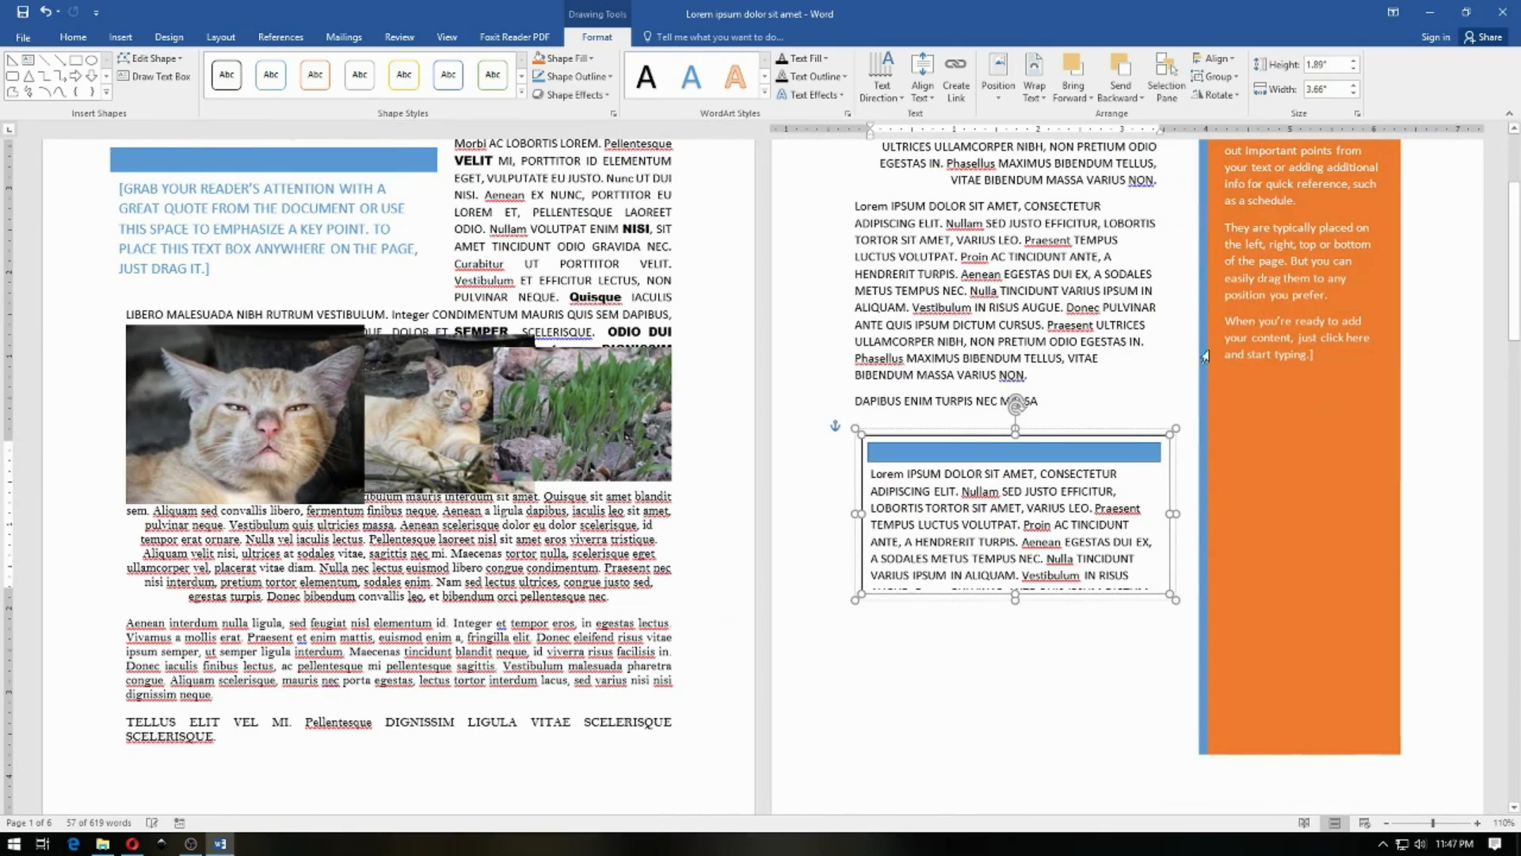
# Enlarge the grouped text box downward to a height of about 2.33"
pyautogui.scroll(-3, 1000, 451)
pyautogui.click(1007, 449)
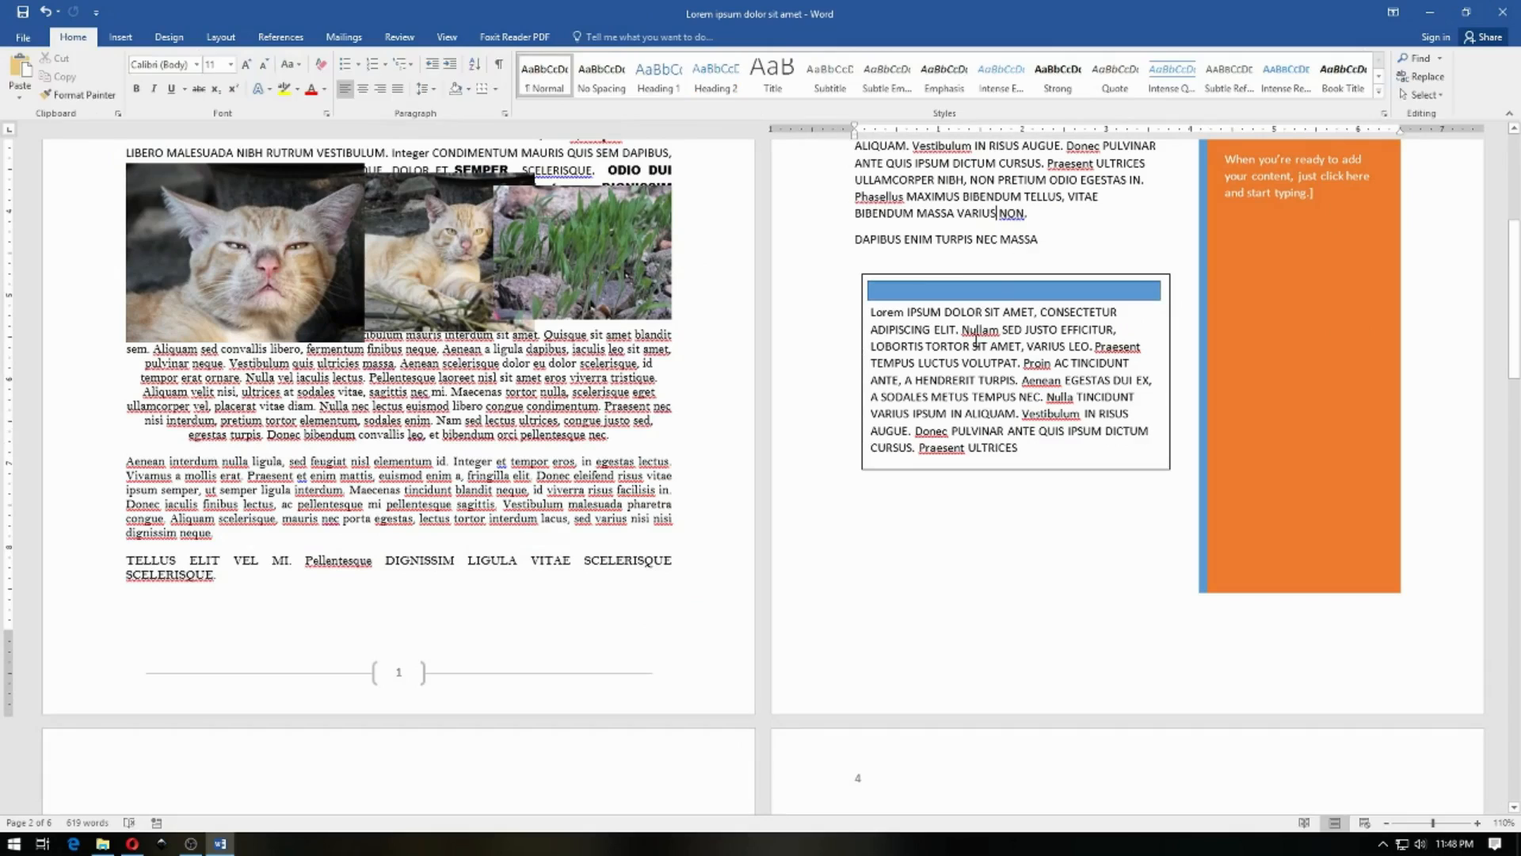
# Apply the solid blue fill theme style with white text to the whole text box group
pyautogui.click(956, 276)
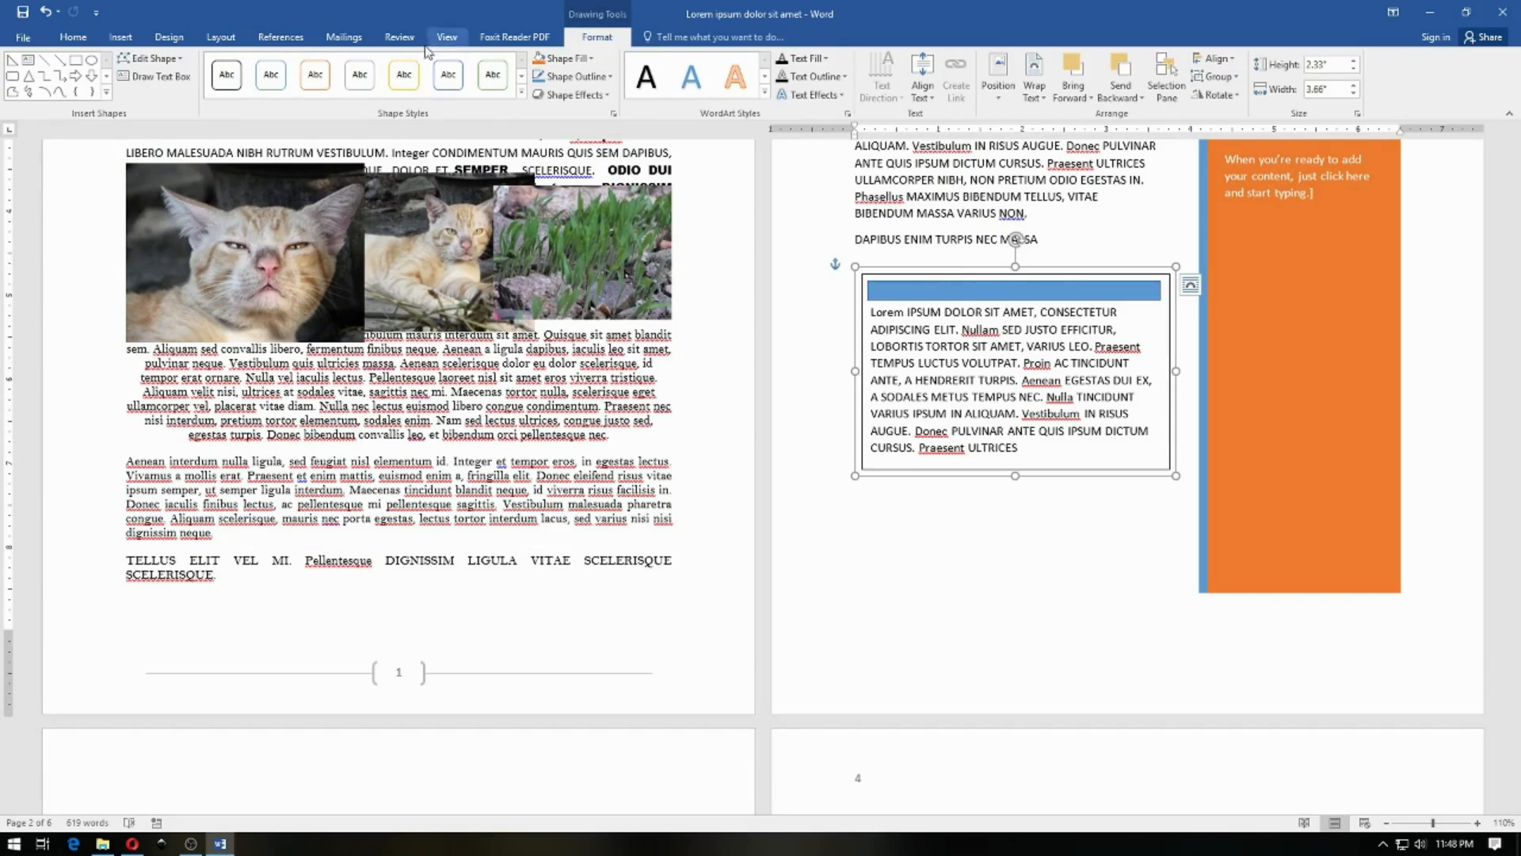
pyautogui.click(492, 76)
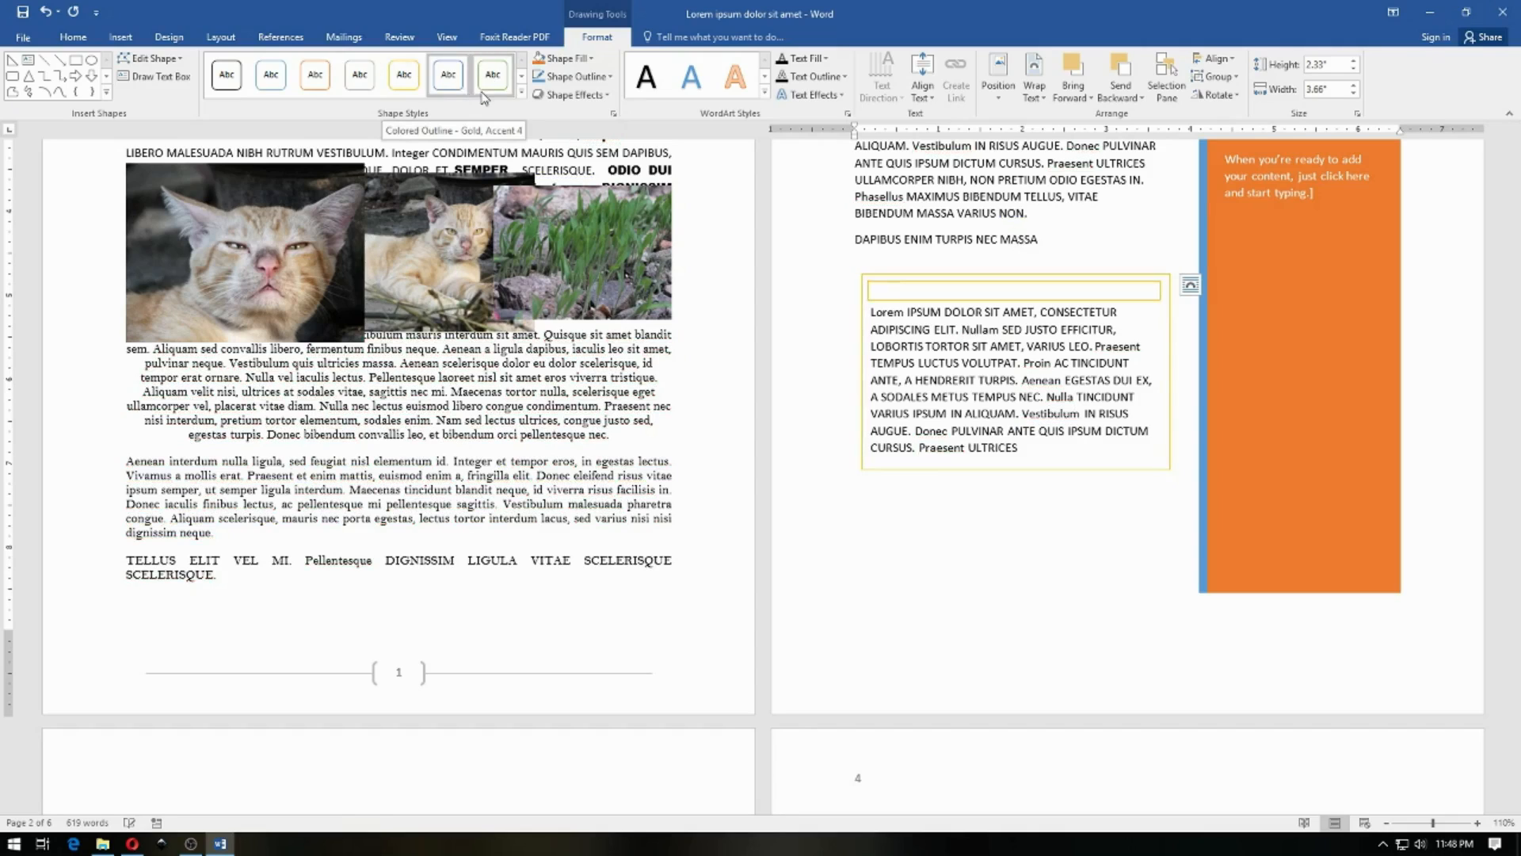
pyautogui.click(521, 93)
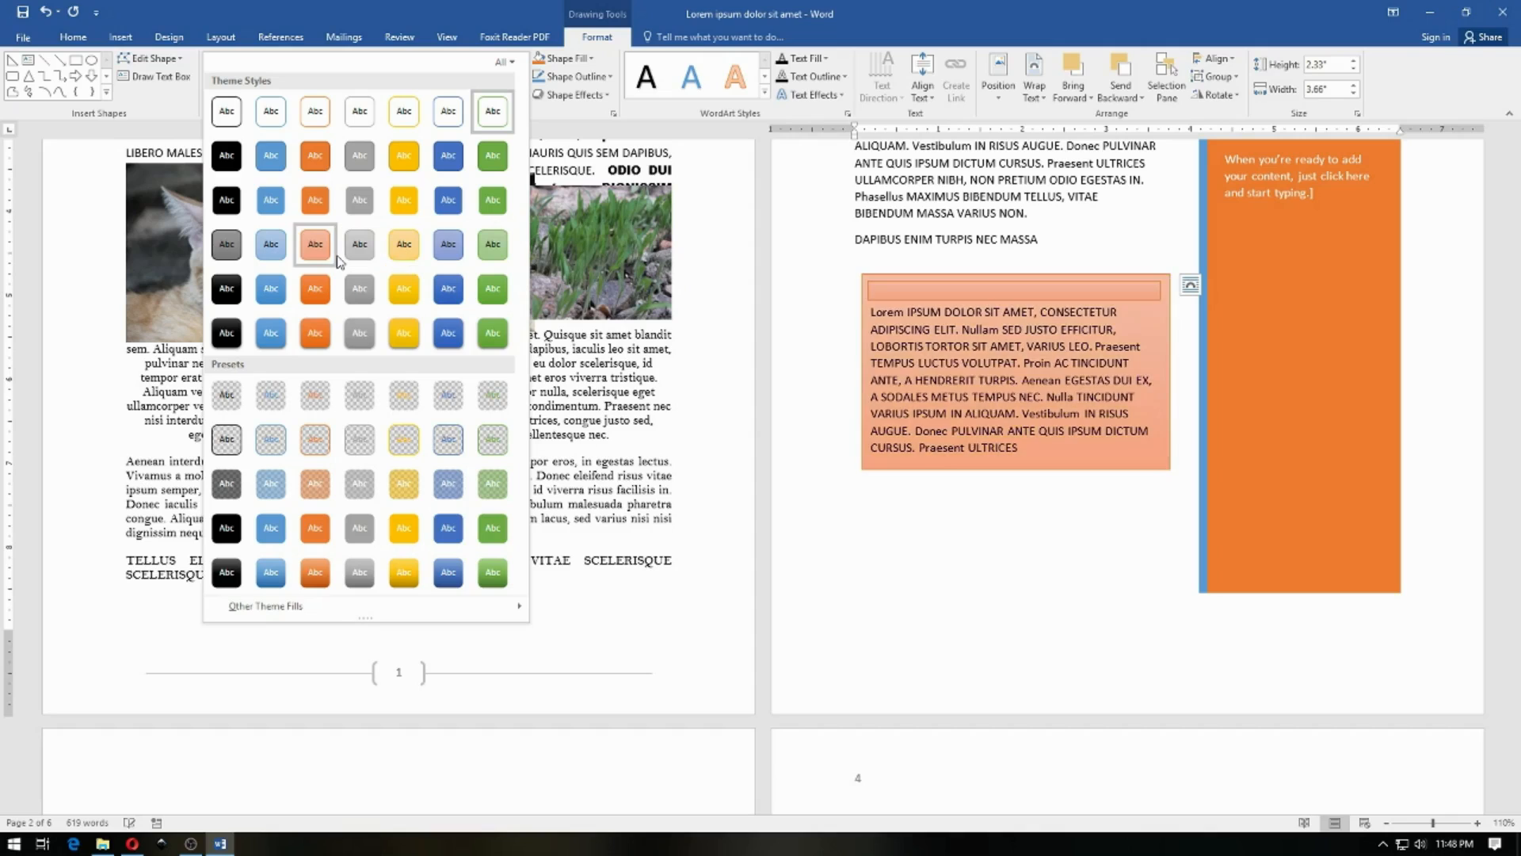
pyautogui.click(273, 168)
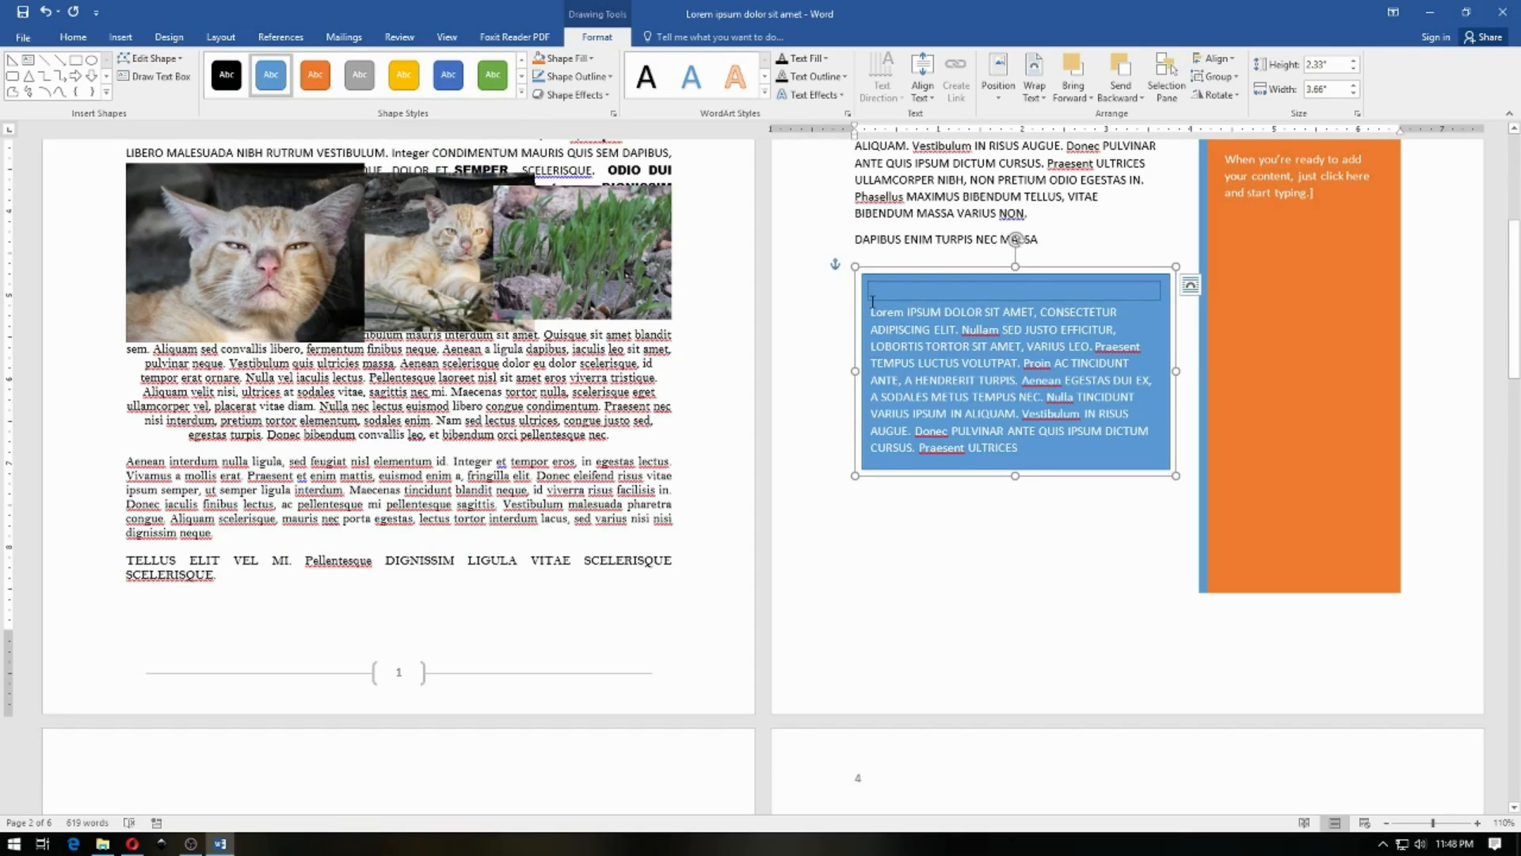
pyautogui.click(1228, 78)
pyautogui.click(1220, 59)
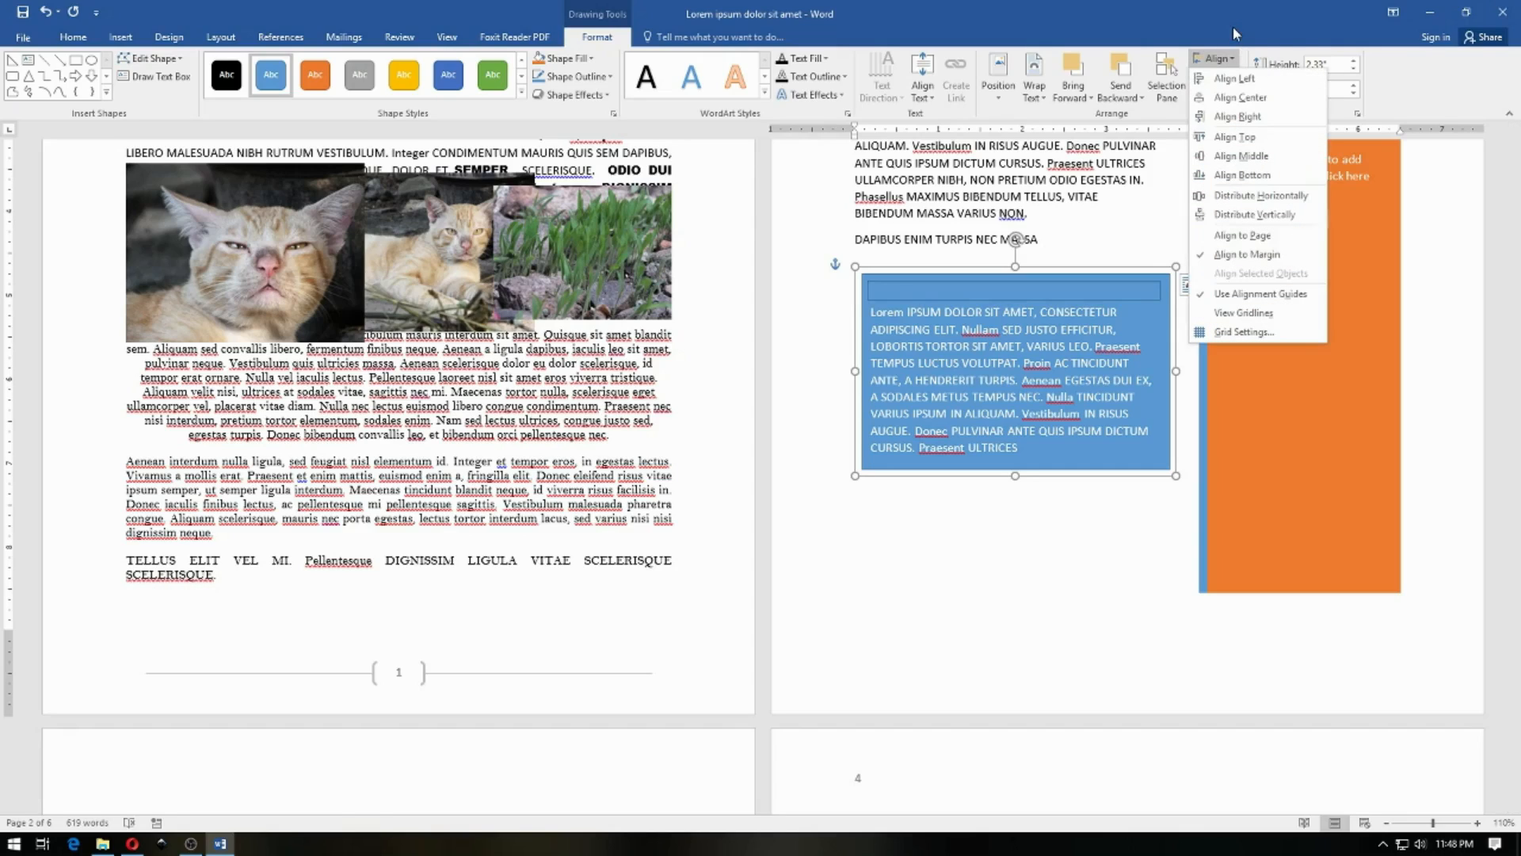
pyautogui.click(1234, 28)
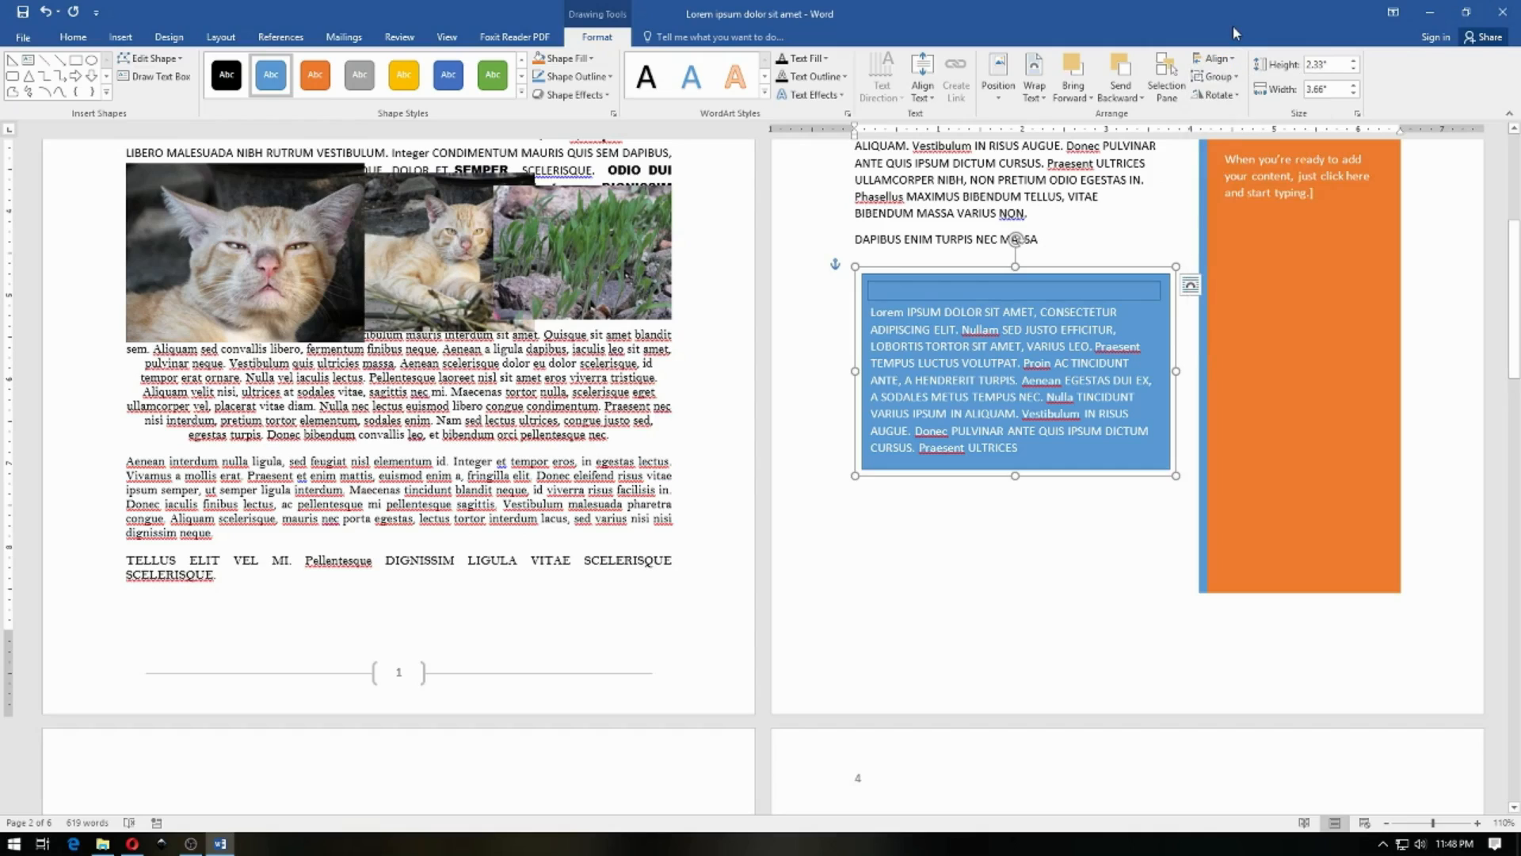